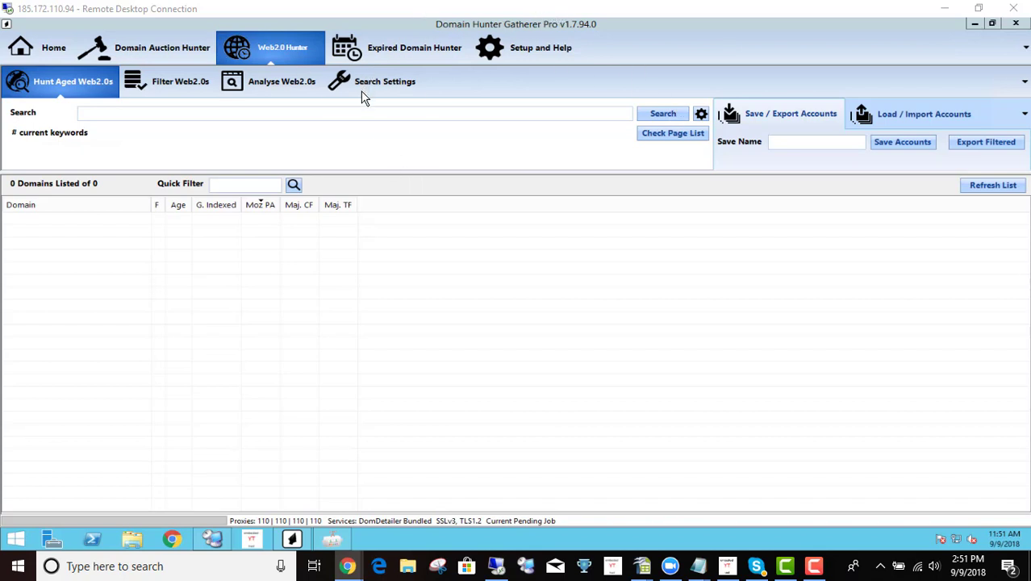
Run the proxy check on the primary proxies in the program setup and review the results through the whole list.
left_click(529, 48)
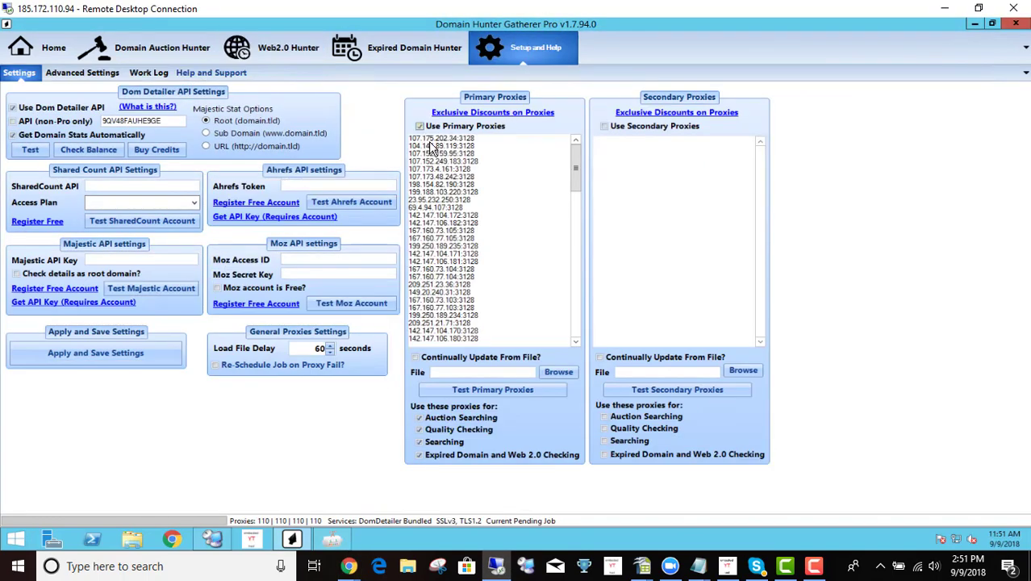
left_click_drag(575, 157, 587, 135)
left_click(498, 392)
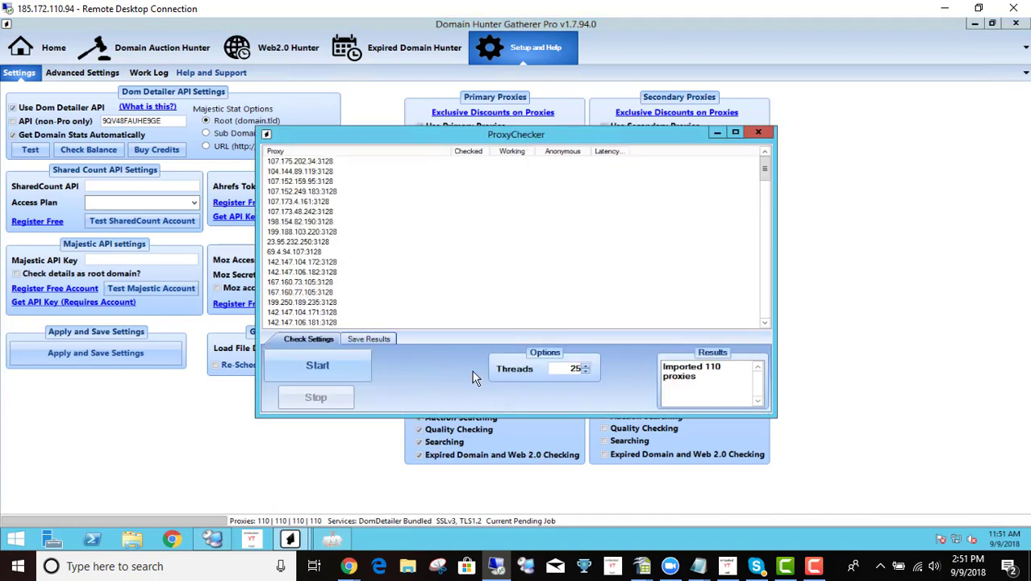
left_click(331, 365)
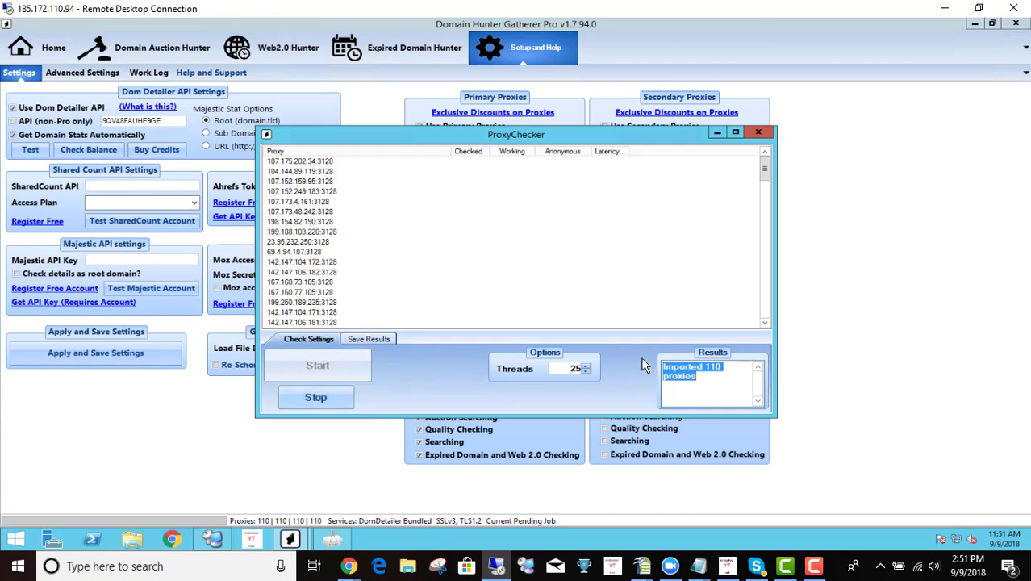
scroll(764, 256, "down", 4)
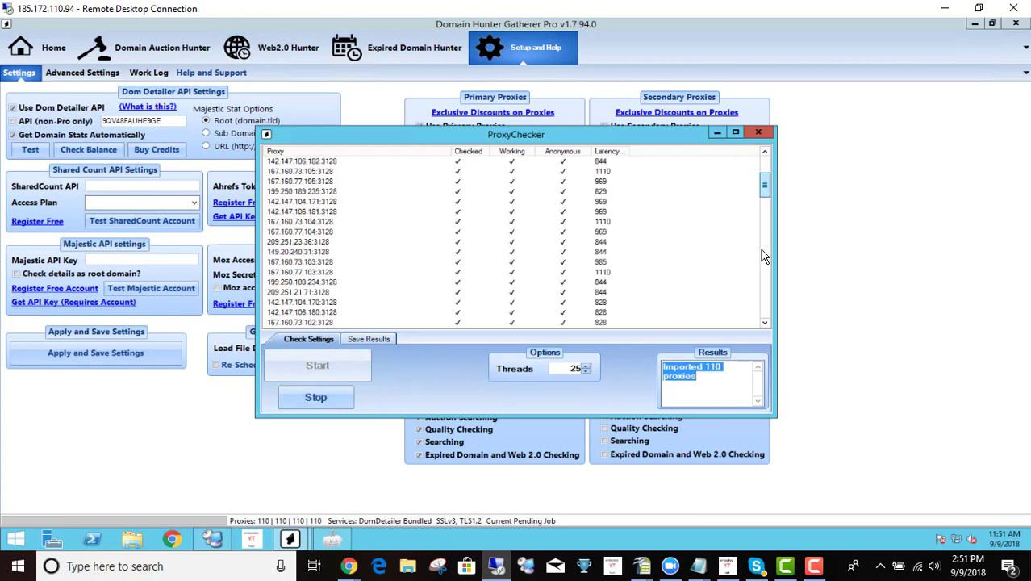
scroll(765, 257, "down", 15)
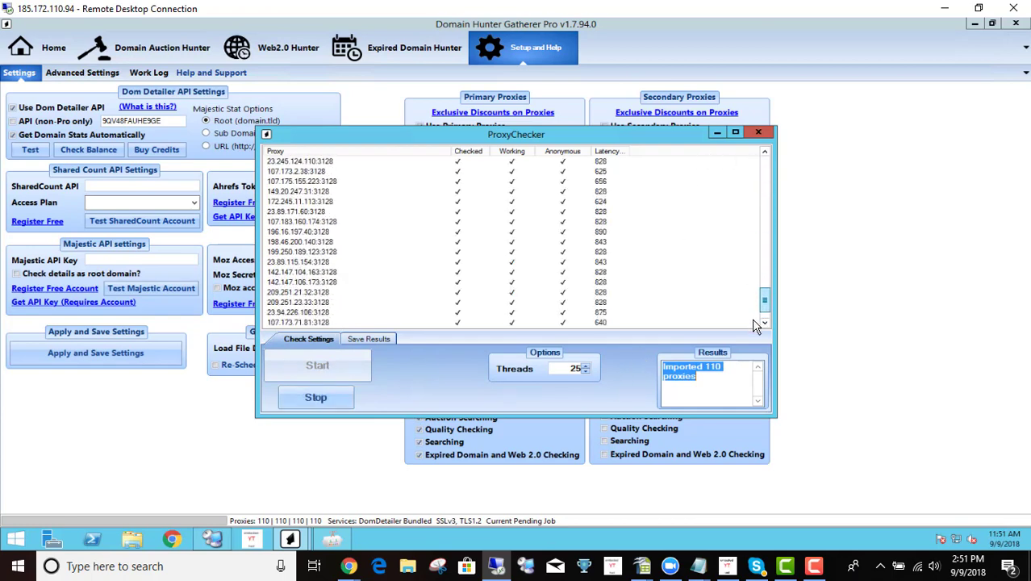
left_click_drag(752, 320, 754, 330)
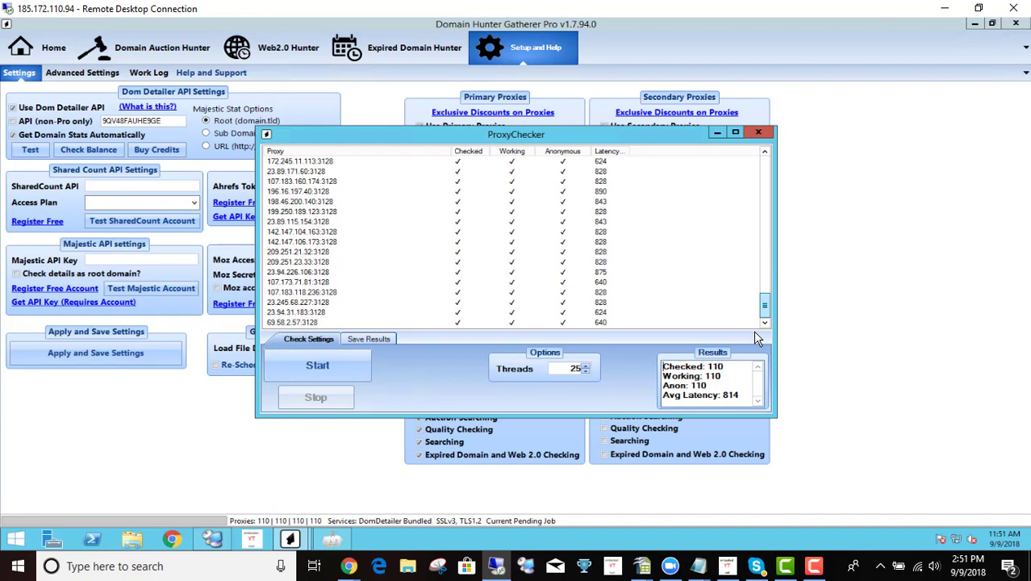
left_click(758, 133)
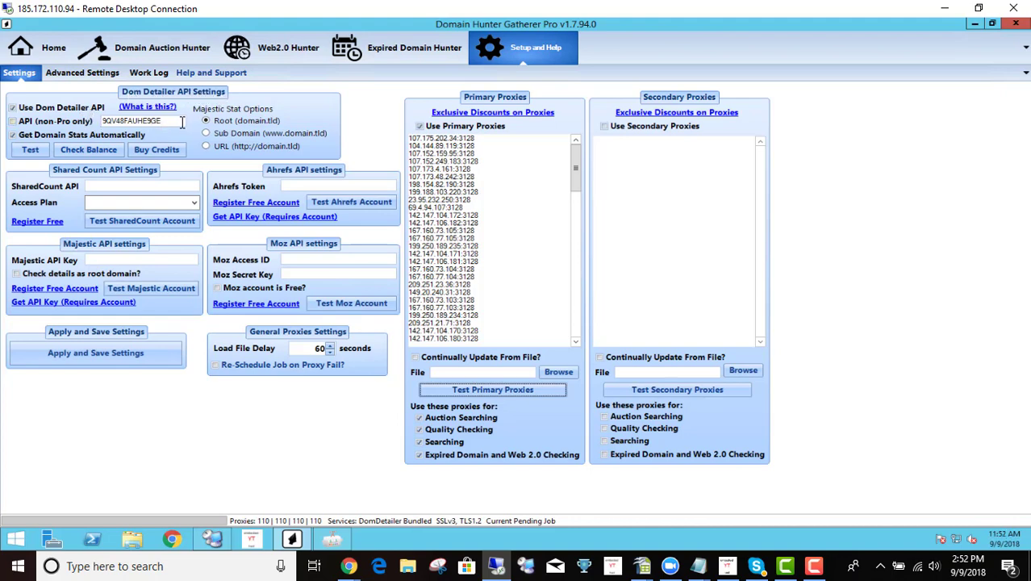
Enable the non-Pro API option for Dom Detailer and check the account's remaining balance.
left_click(92, 120)
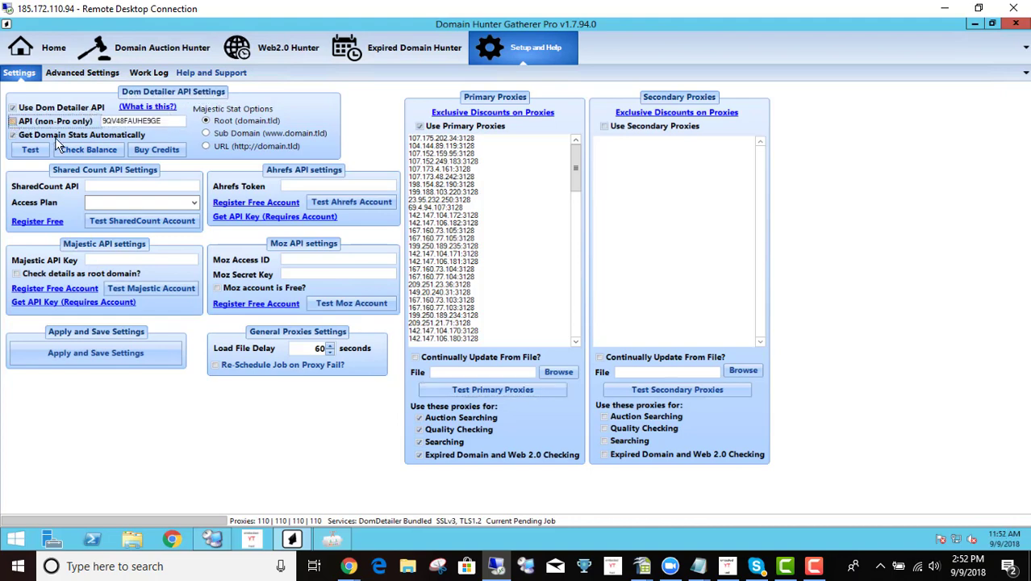
left_click(91, 151)
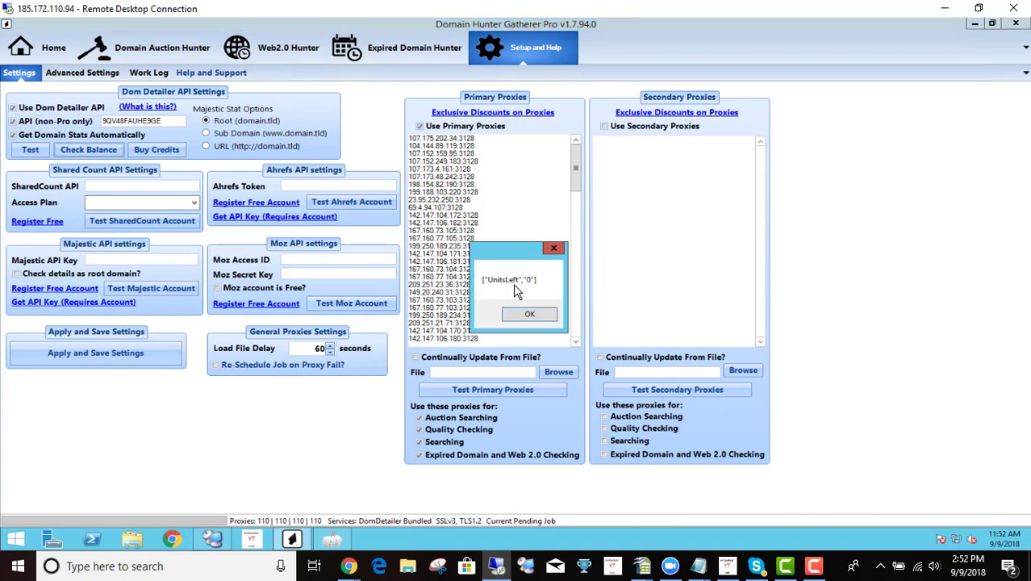
left_click(529, 314)
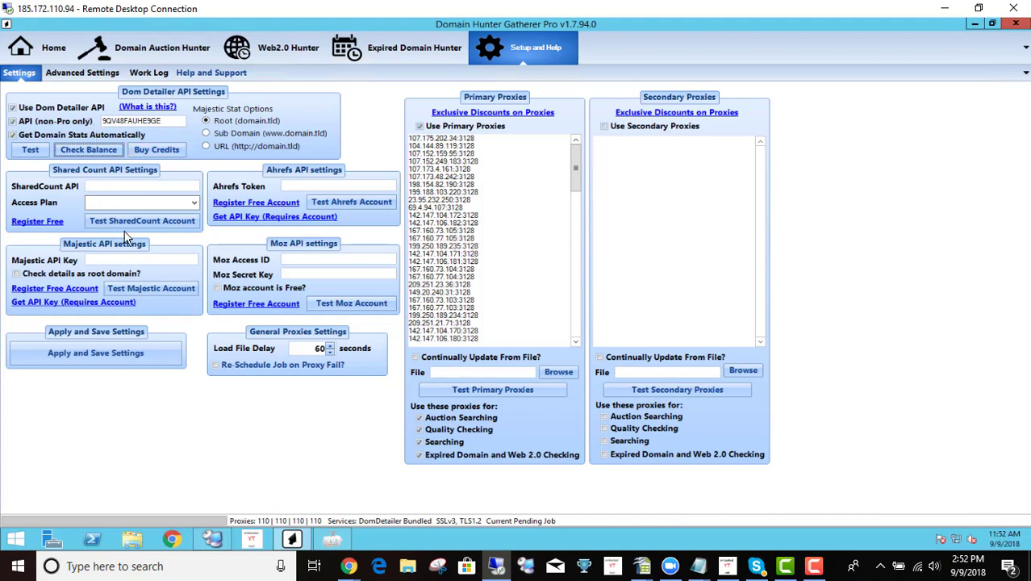
Look through the bad words list in the advanced settings down to its last entry.
left_click(80, 77)
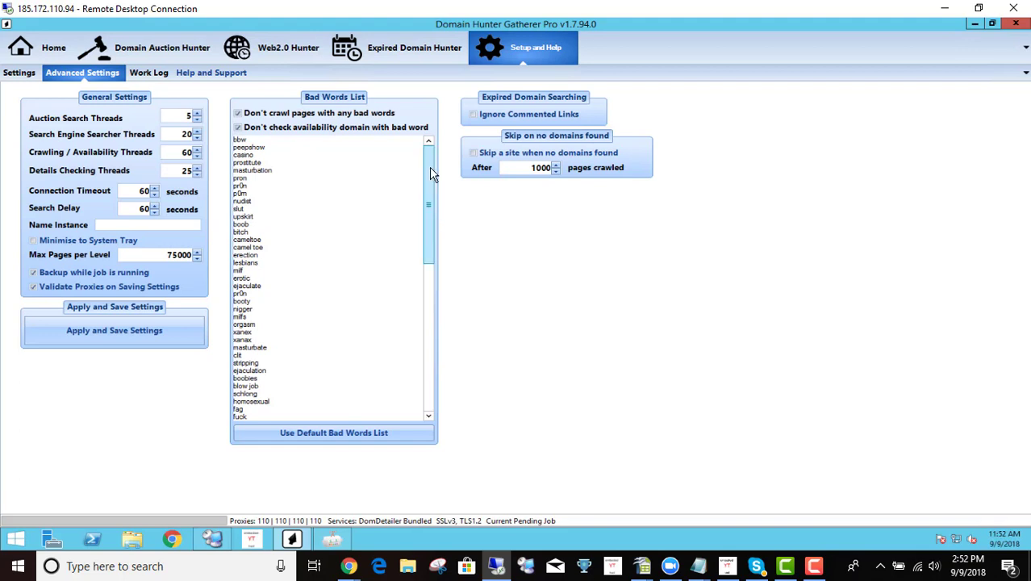
left_click_drag(428, 203, 426, 375)
left_click_drag(415, 313, 421, 383)
left_click_drag(451, 235, 437, 161)
left_click_drag(429, 190, 429, 382)
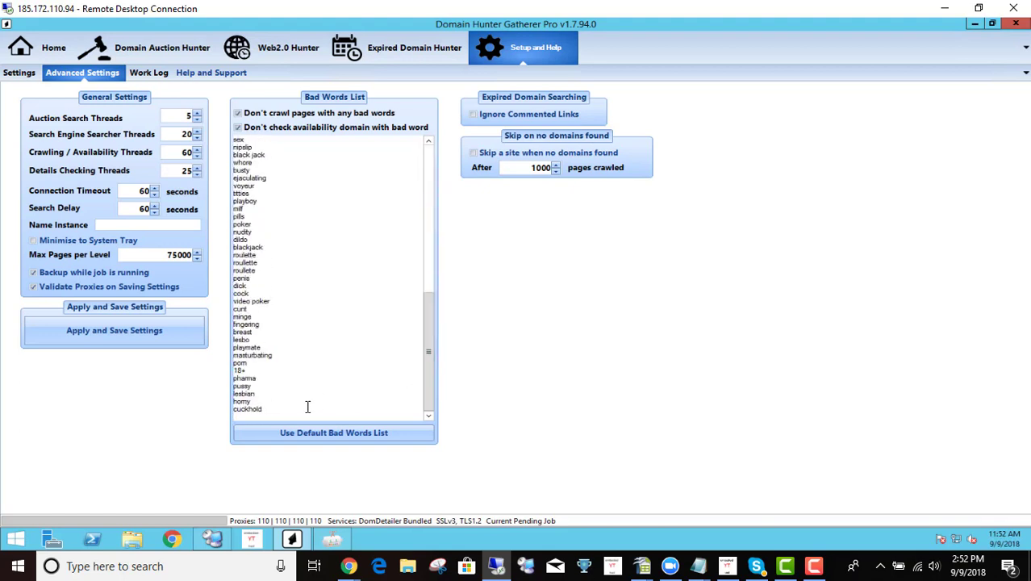
Add "horrible name" as a new entry at the end of the bad words list and remove it again.
key("Return")
type("horrible name")
key("Return")
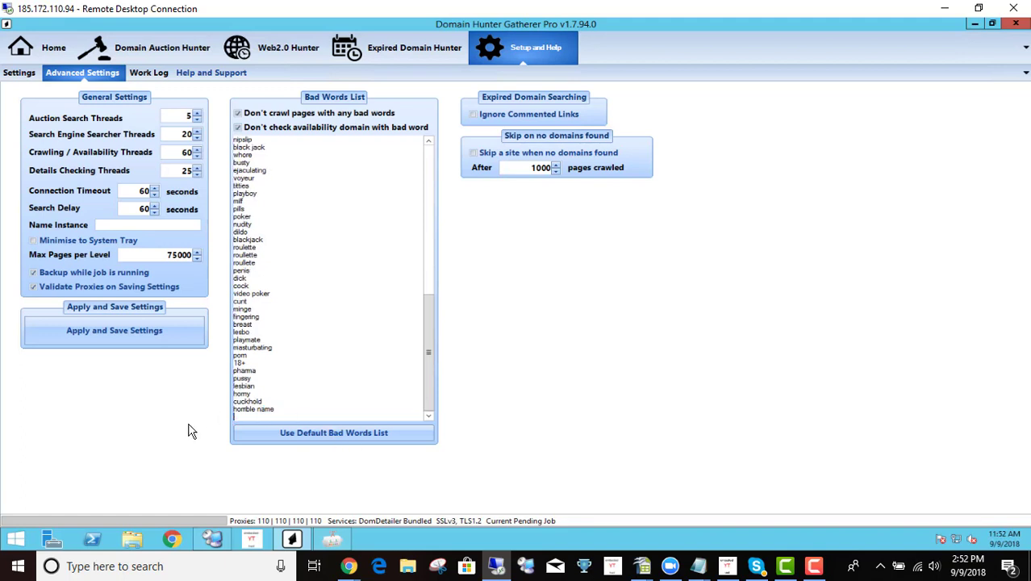
key("BackSpace")
key("BackSpace")
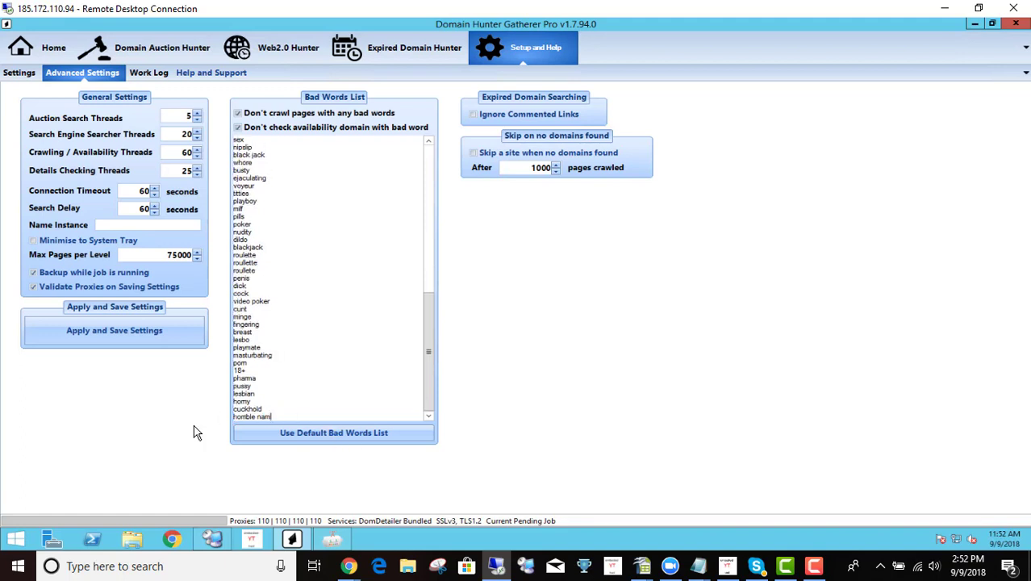
key("BackSpace")
key("BackSpace")
key("BackSpace")
key("BackSpace")
key("BackSpace")
key("BackSpace")
key("BackSpace")
key("BackSpace")
key("BackSpace")
key("BackSpace")
key("BackSpace")
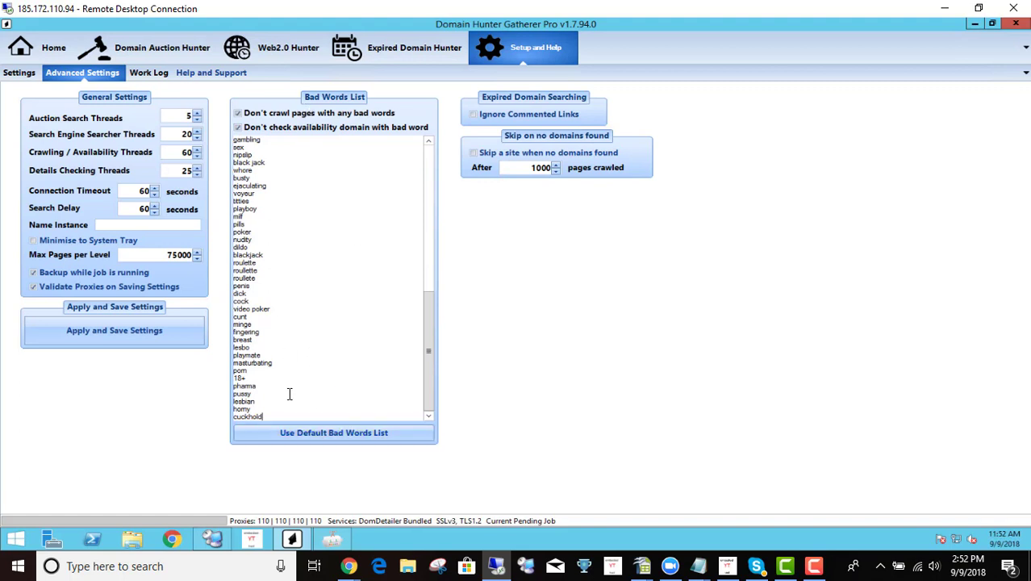
Apply and save the advanced settings, and return to the main settings page.
left_click(109, 334)
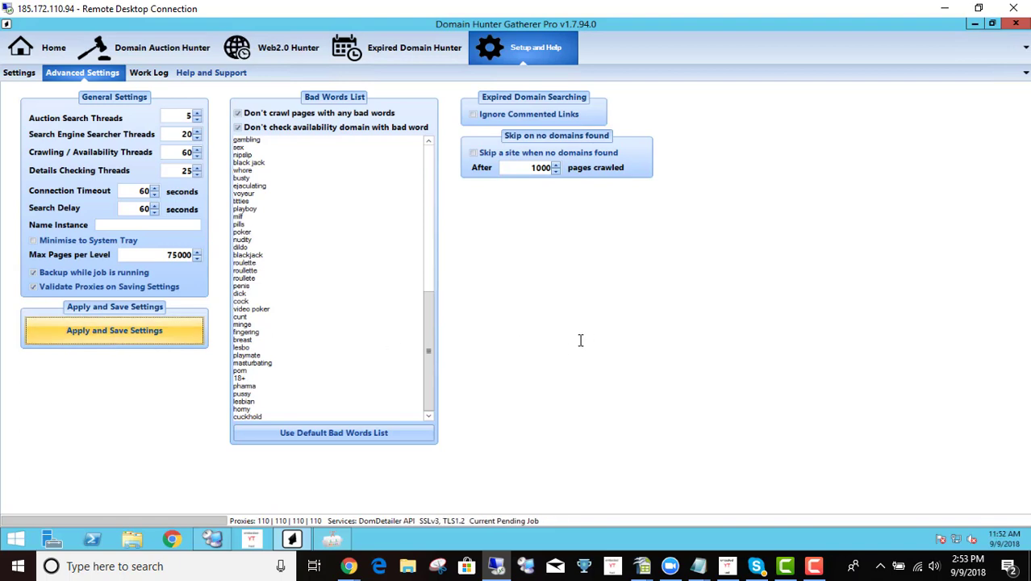
left_click(20, 74)
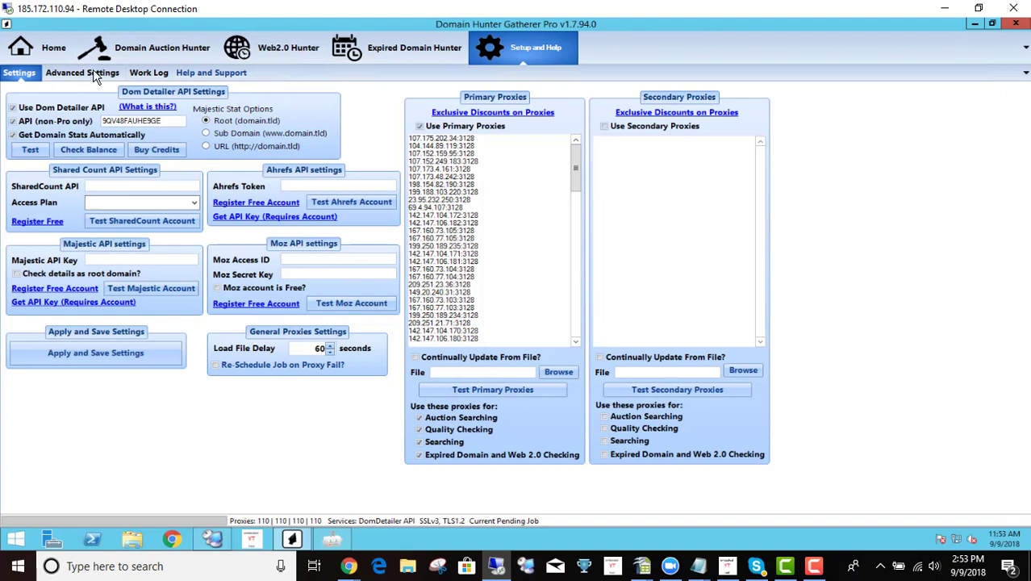
Enlarge the site list in the Web2.0 search settings and save them with Tumblr checked and Google, Yahoo and Bing enabled.
left_click(268, 48)
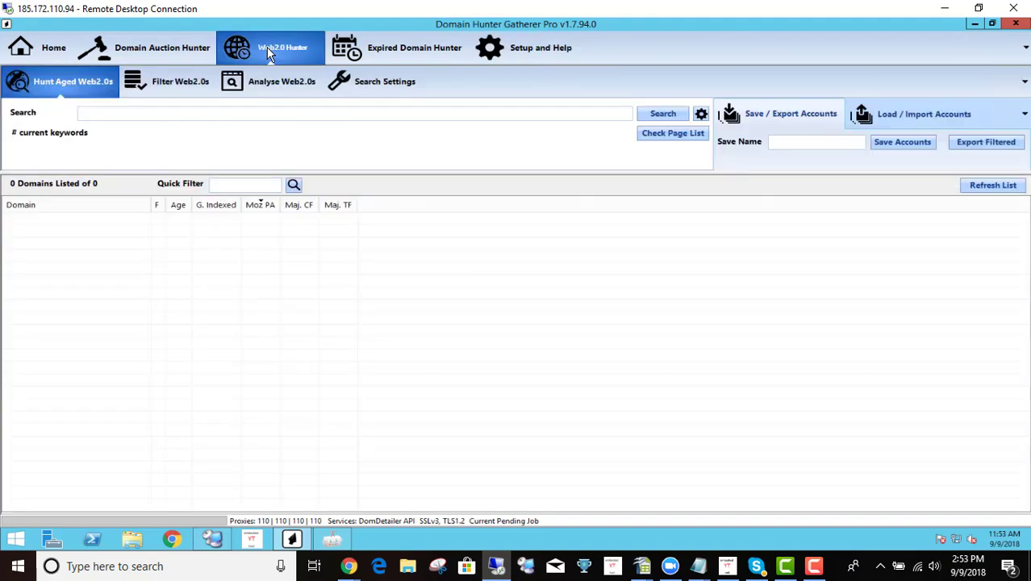
left_click(378, 86)
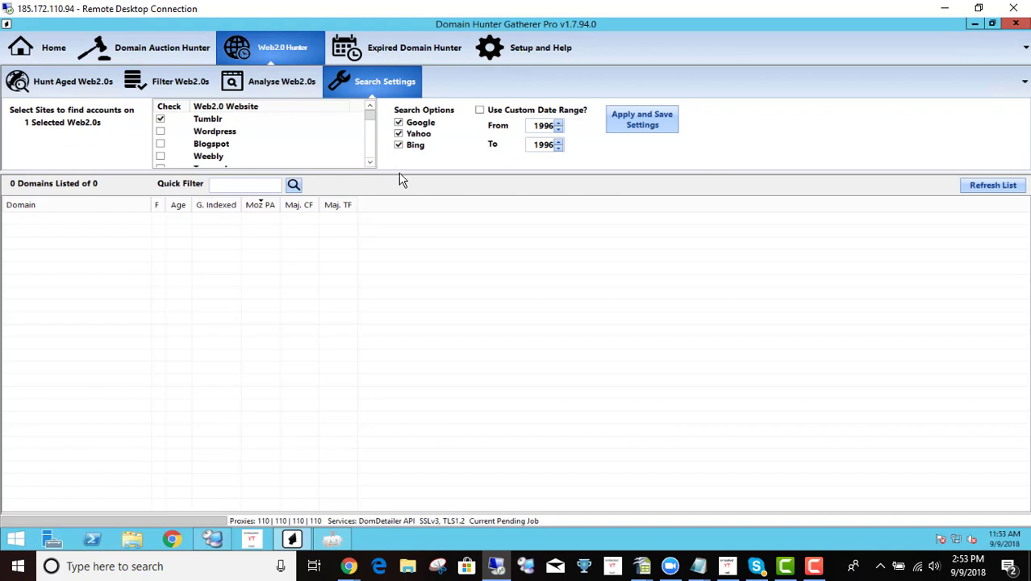
left_click_drag(402, 174, 405, 252)
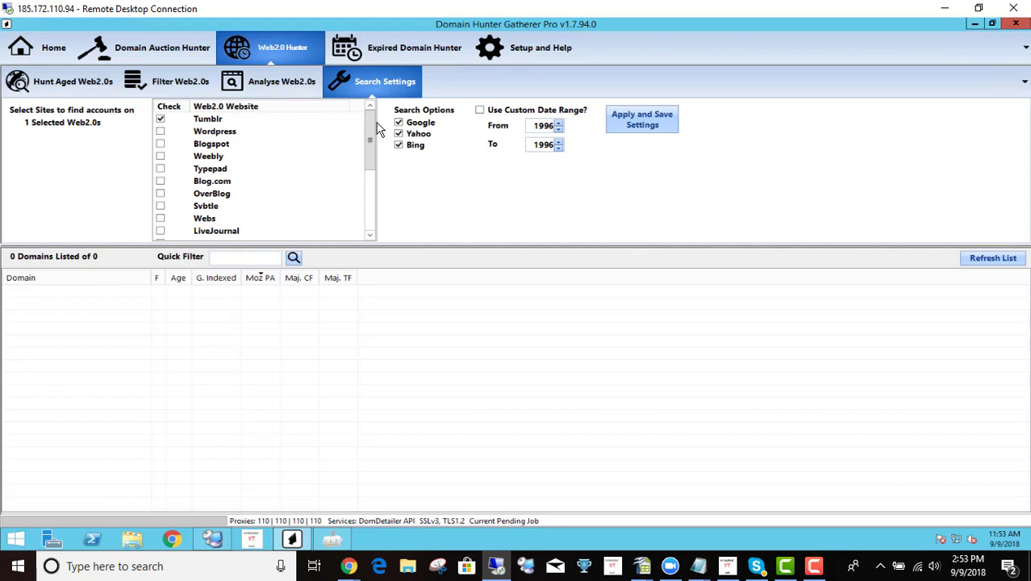
mouse_move(368, 124)
left_mouse_down()
mouse_move(384, 243)
mouse_move(376, 110)
mouse_move(371, 226)
mouse_move(368, 108)
left_mouse_up()
left_click(640, 125)
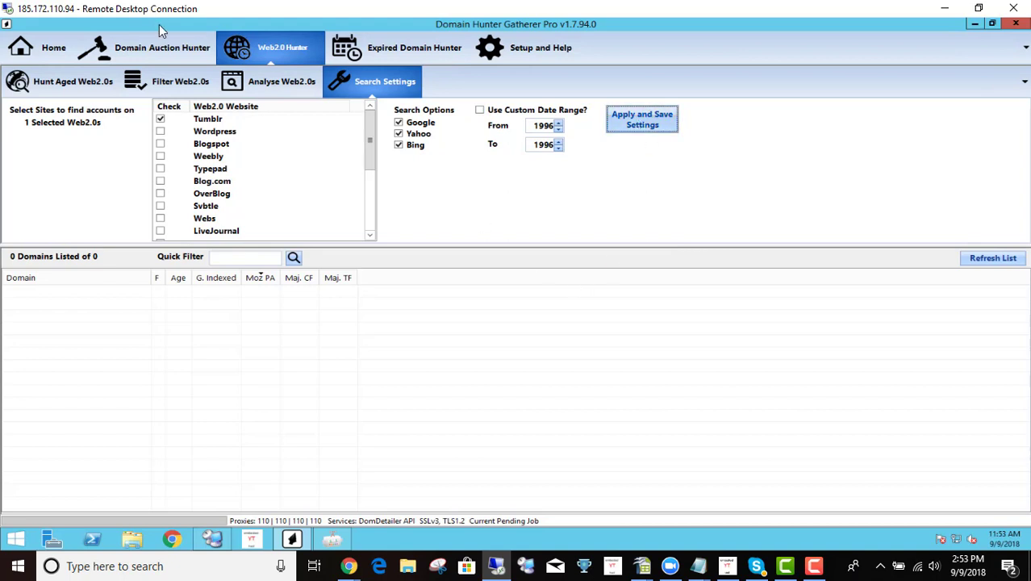
Review the quality checks available for analysing Web2.0s, leaving Age checked, and look at the Web2.0 filter options.
left_click(272, 78)
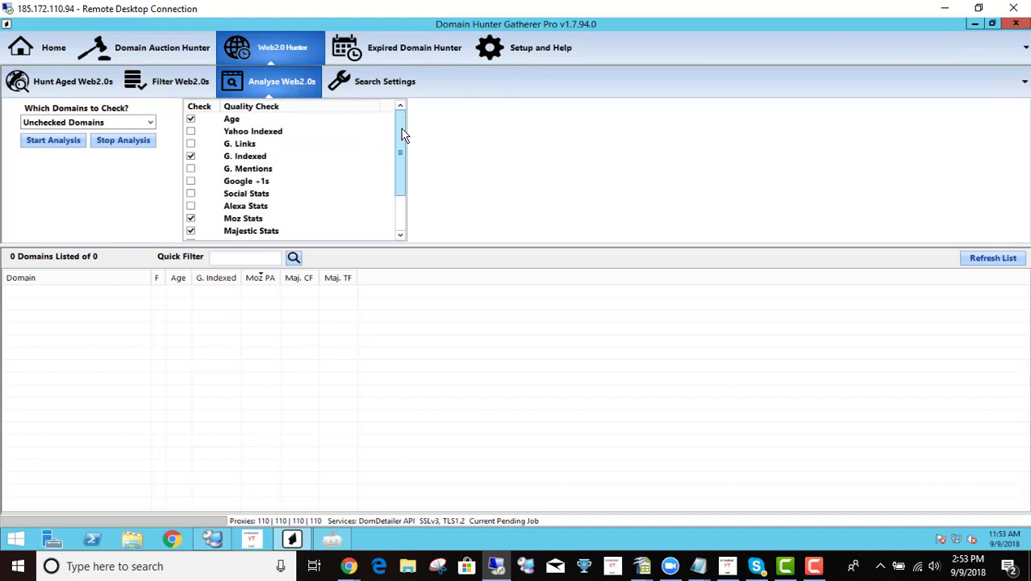
left_click_drag(404, 135, 403, 110)
left_click(191, 119)
left_click(191, 119)
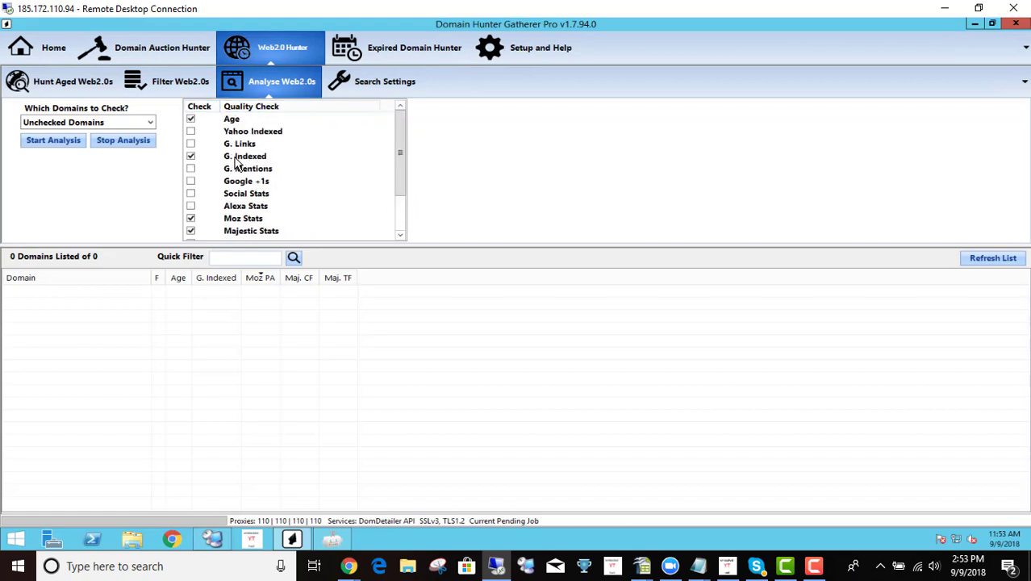
left_click_drag(400, 157, 405, 195)
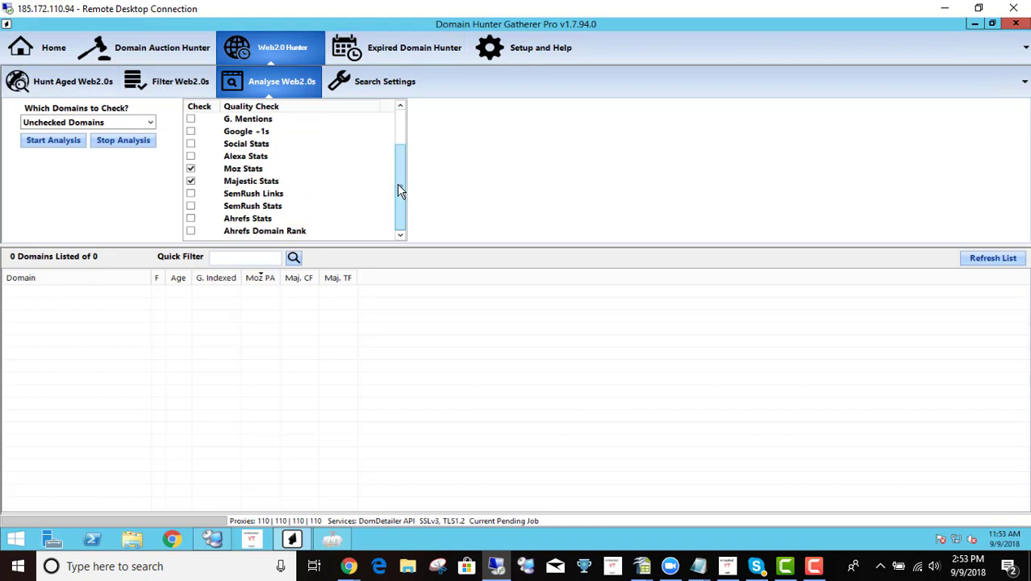
left_click_drag(400, 185, 91, 67)
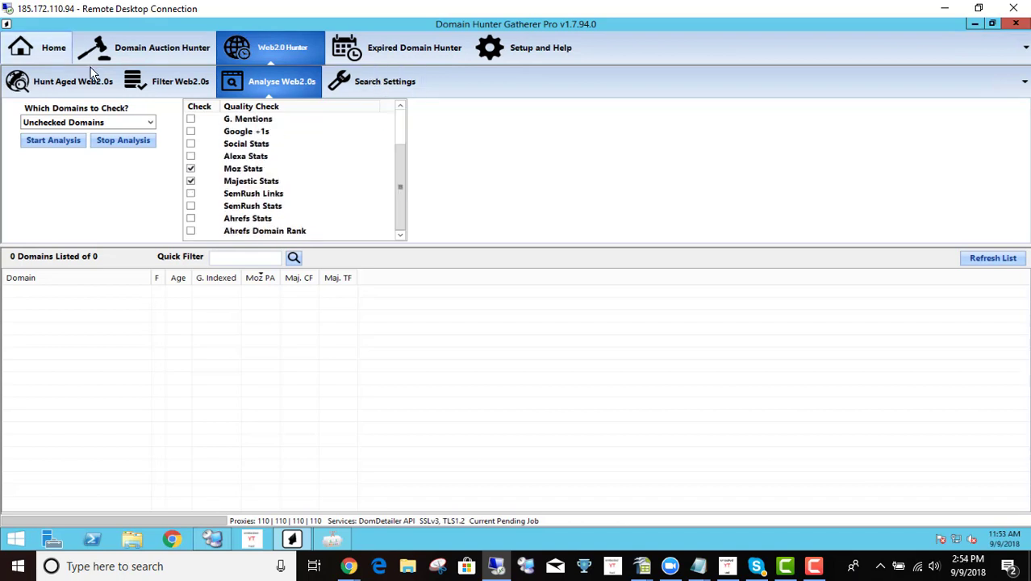
left_click(194, 83)
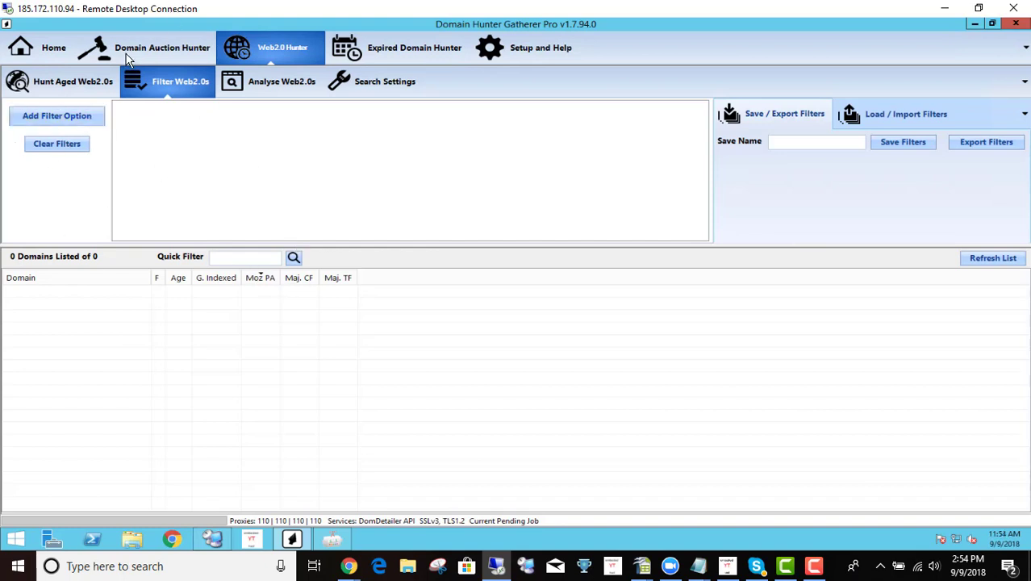
Enter "plumbing" as the keyword for the aged Web2.0 search and clear it again.
left_click(76, 88)
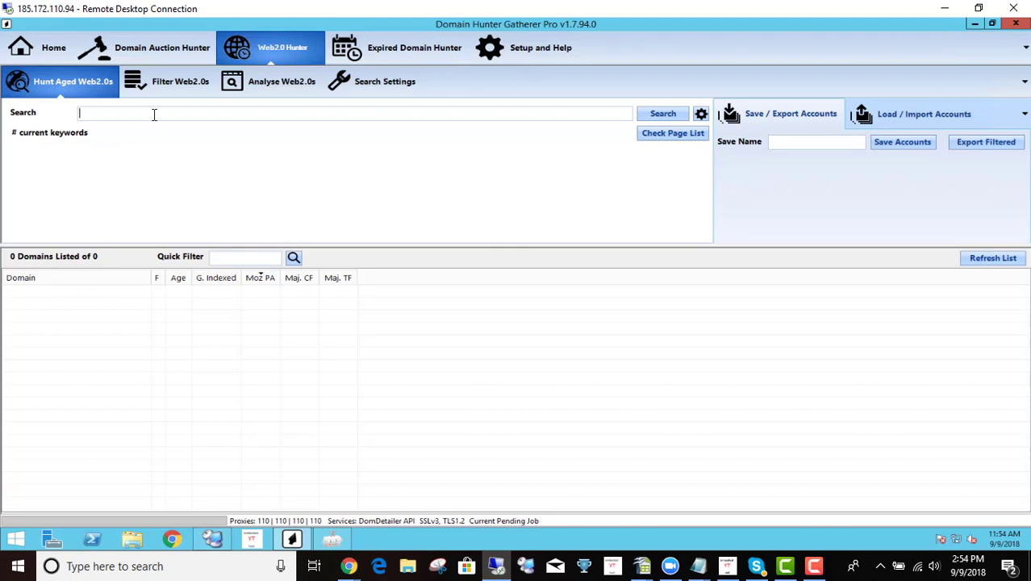
type("plumbing")
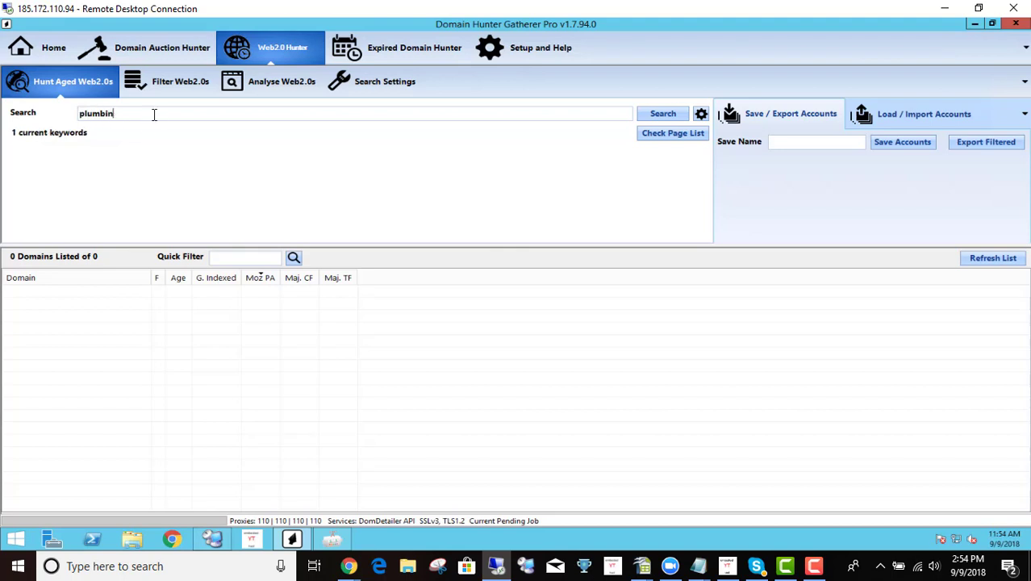
key("BackSpace")
key("BackSpace")
key("BackSpace")
key("BackSpace")
key("BackSpace")
key("BackSpace")
key("BackSpace")
Start the Web2.0 search with the 450kkeywords file from the Desktop, accept its keyword list, and move the progress window aside.
left_click(700, 114)
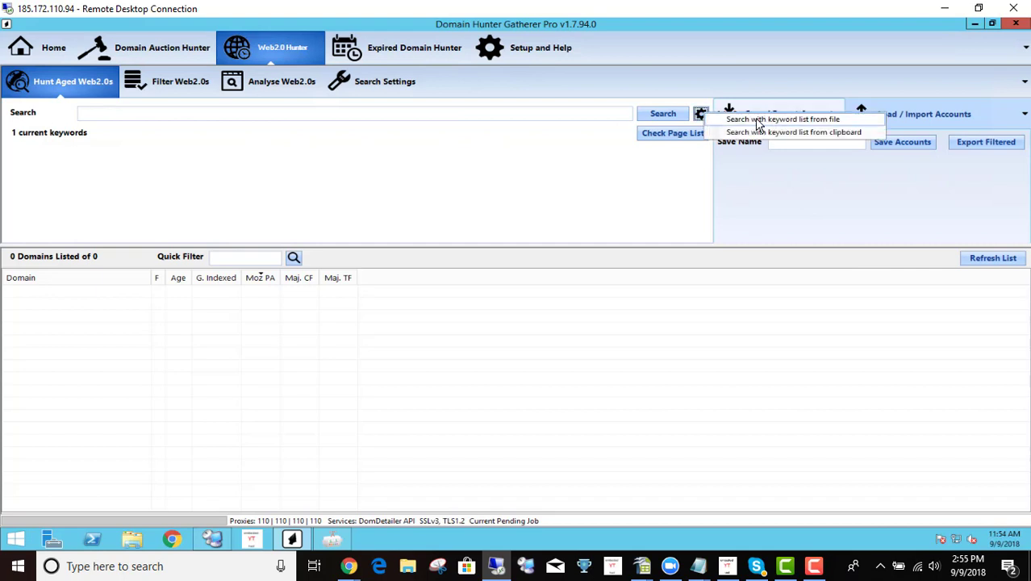
left_click(795, 121)
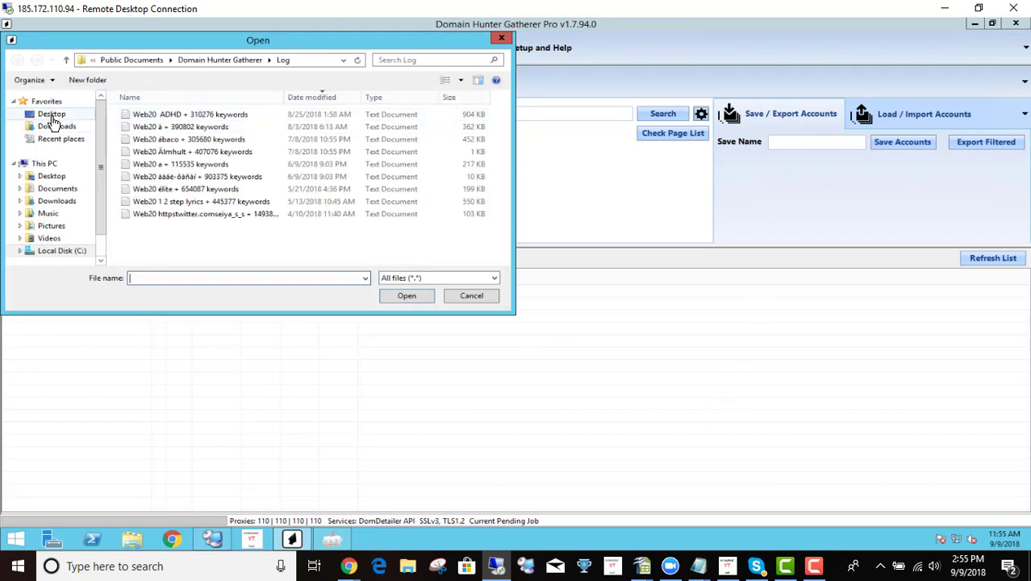
left_click(51, 114)
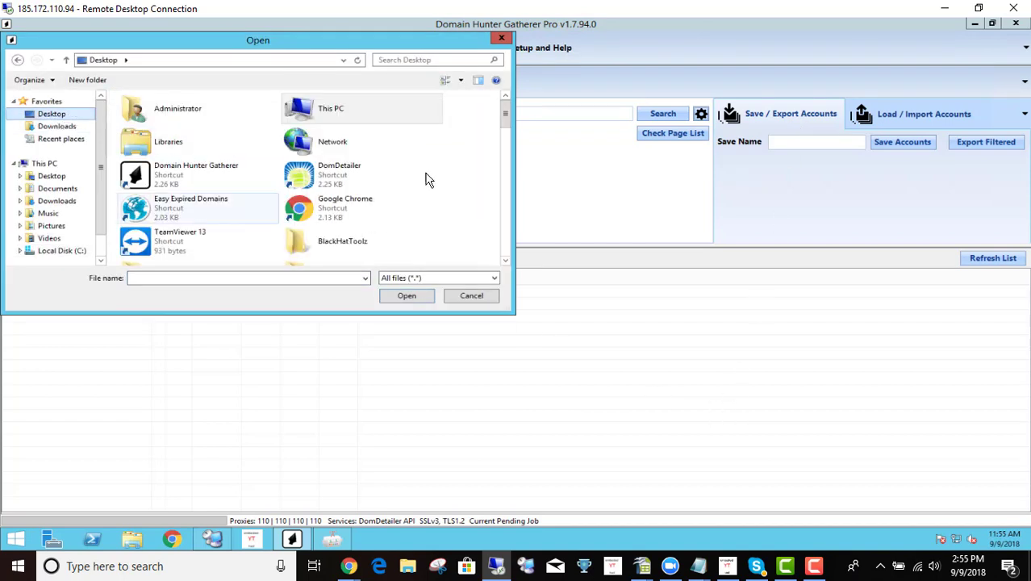
left_click_drag(508, 113, 506, 156)
left_click(346, 142)
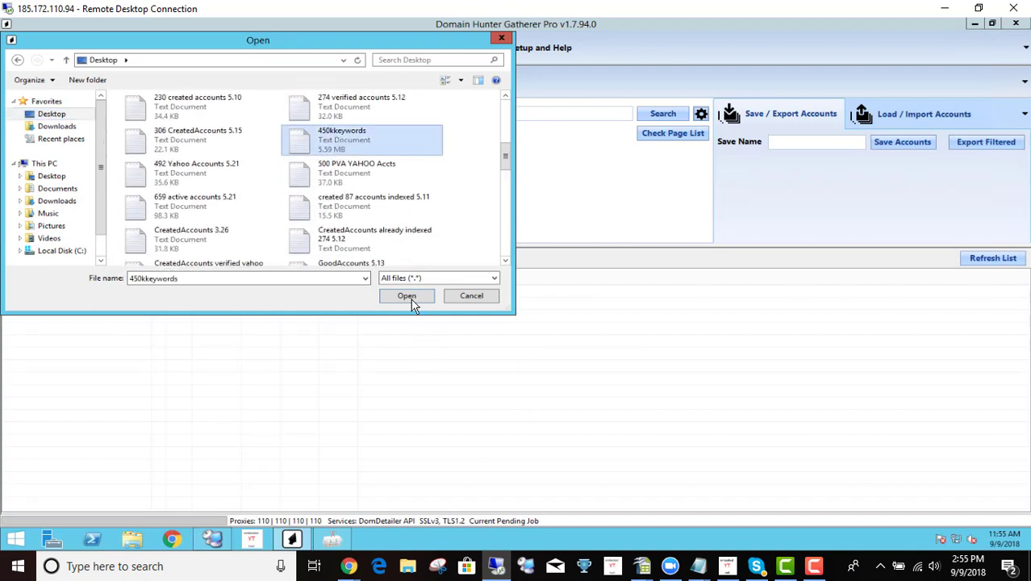
left_click(408, 298)
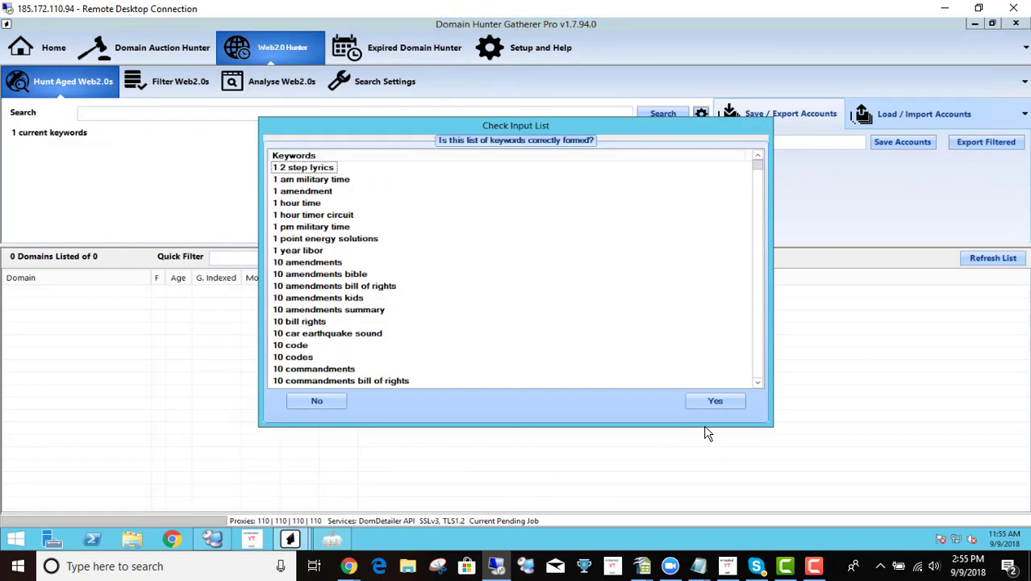
left_click(711, 401)
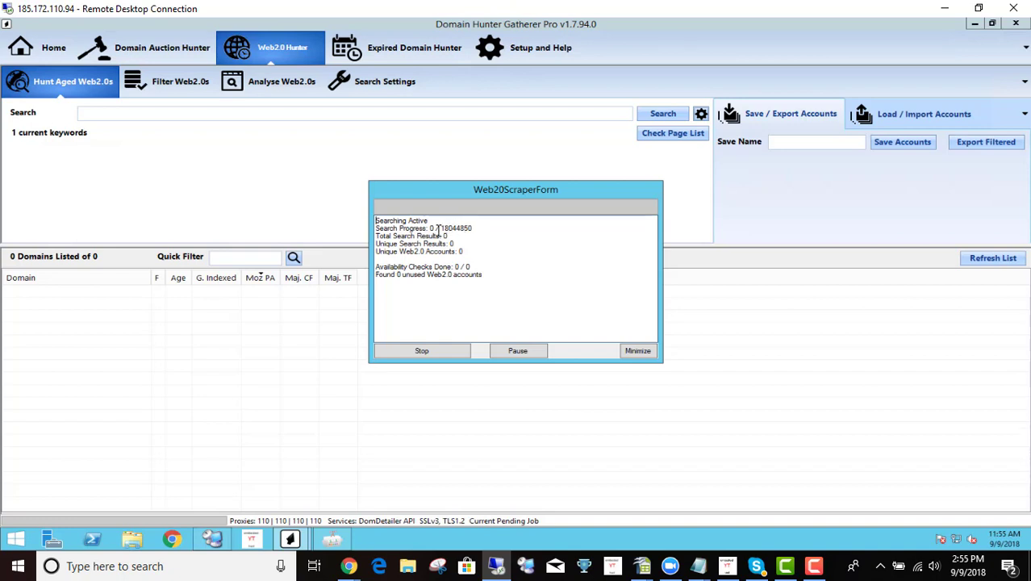
left_click_drag(457, 184, 300, 135)
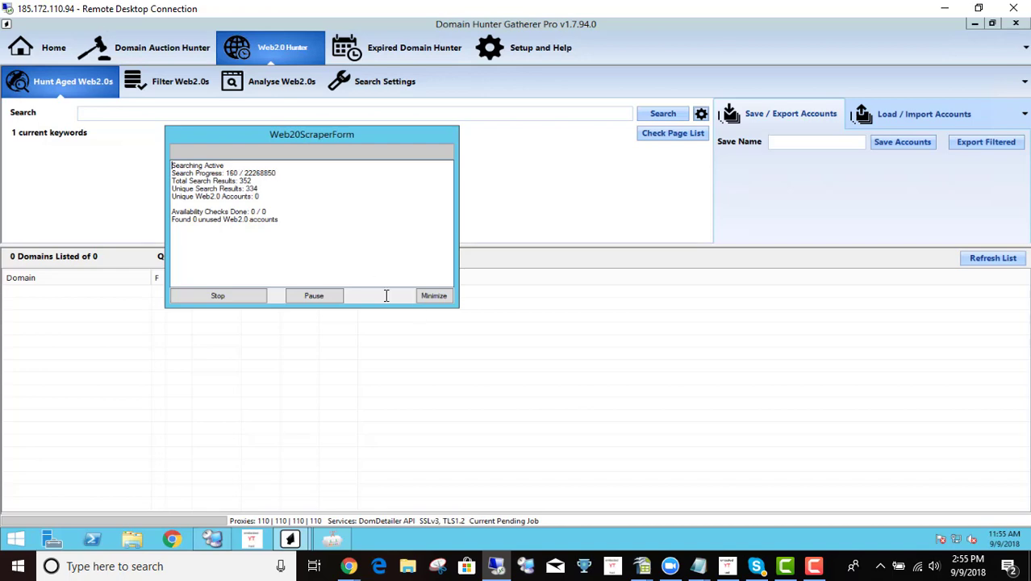
Minimize the search and xTumbleBot windows, launch a second Domain Hunter Gatherer from the DHG Portable folder on the Desktop, and close the folder.
left_click(428, 295)
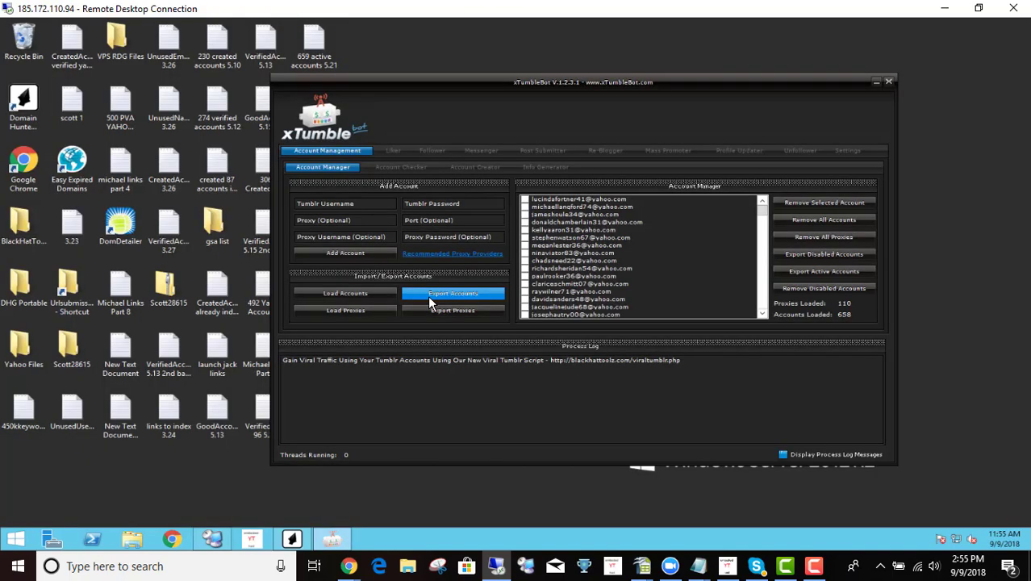
left_click(875, 82)
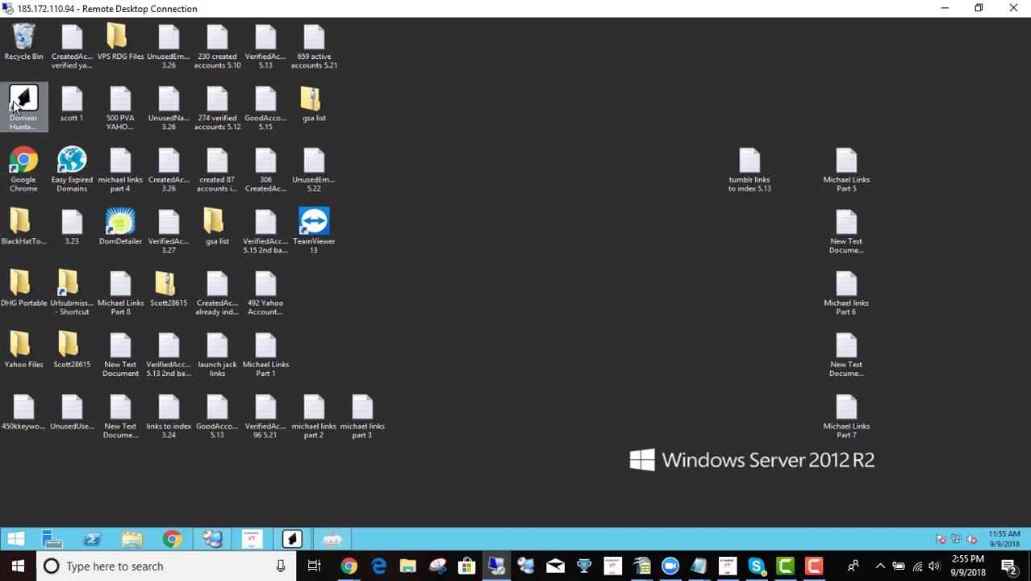
double_click(22, 288)
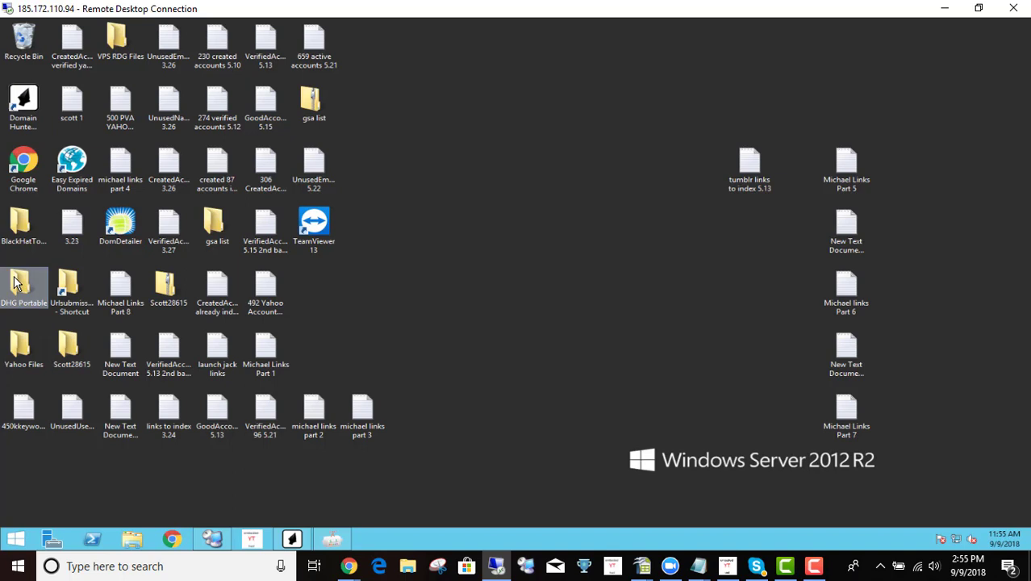
double_click(404, 184)
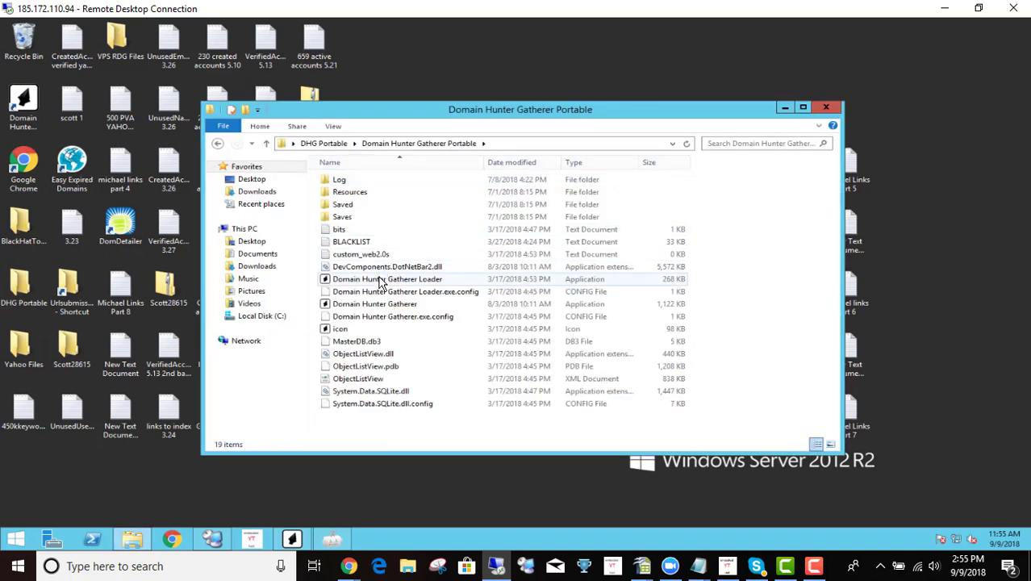
left_click(382, 282)
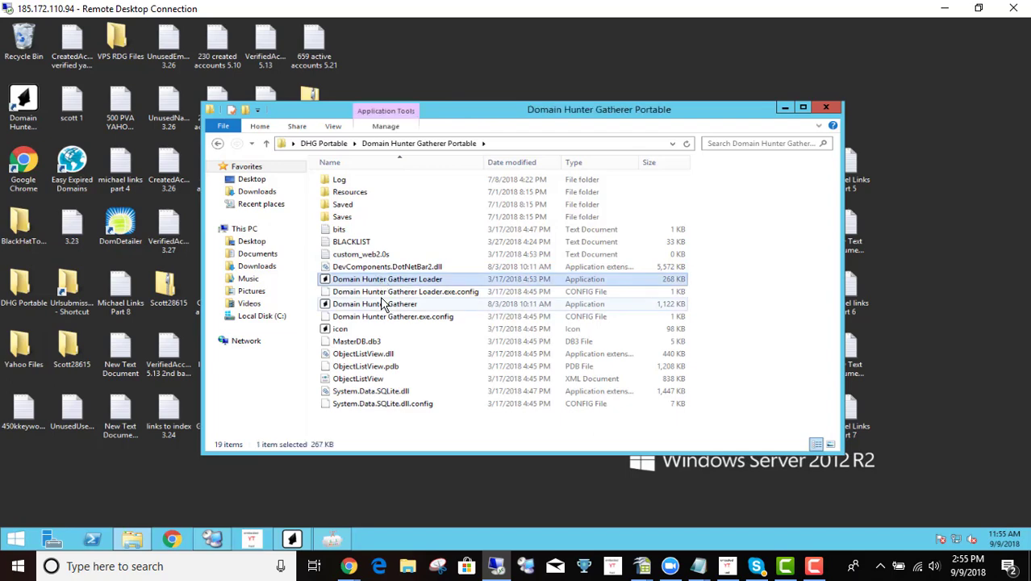
double_click(379, 305)
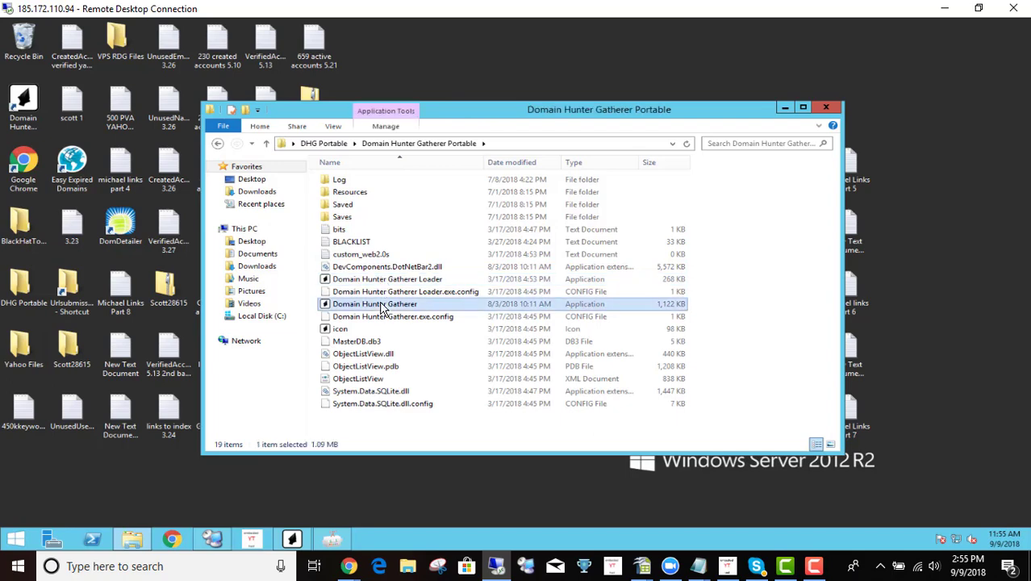
left_click(834, 111)
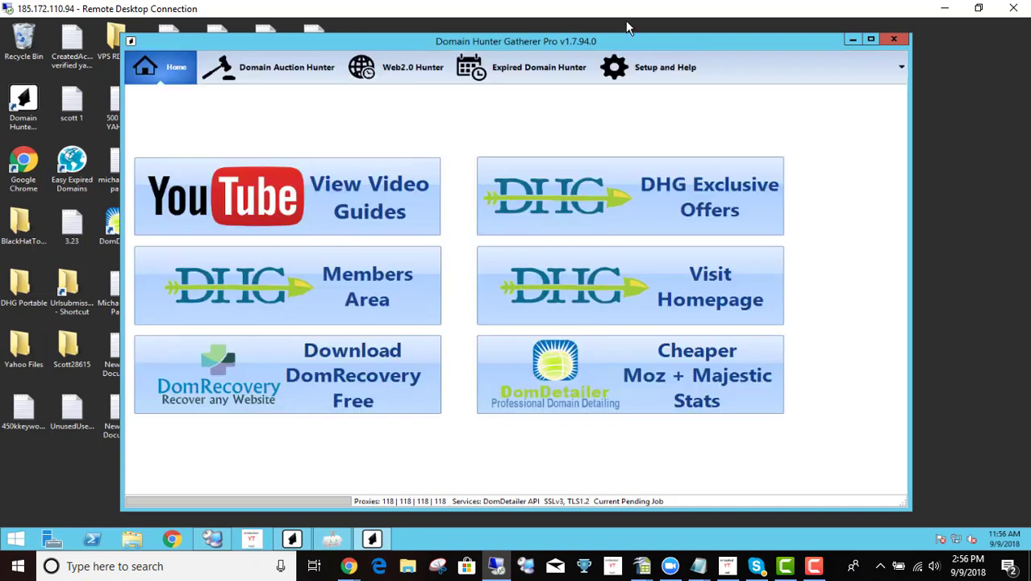
Move the second Domain Hunter Gatherer window aside, enlarge the quality check list in its Web2.0 analysis area, and go to aged Web2.0 hunting.
left_click_drag(625, 40, 710, 29)
left_click(544, 65)
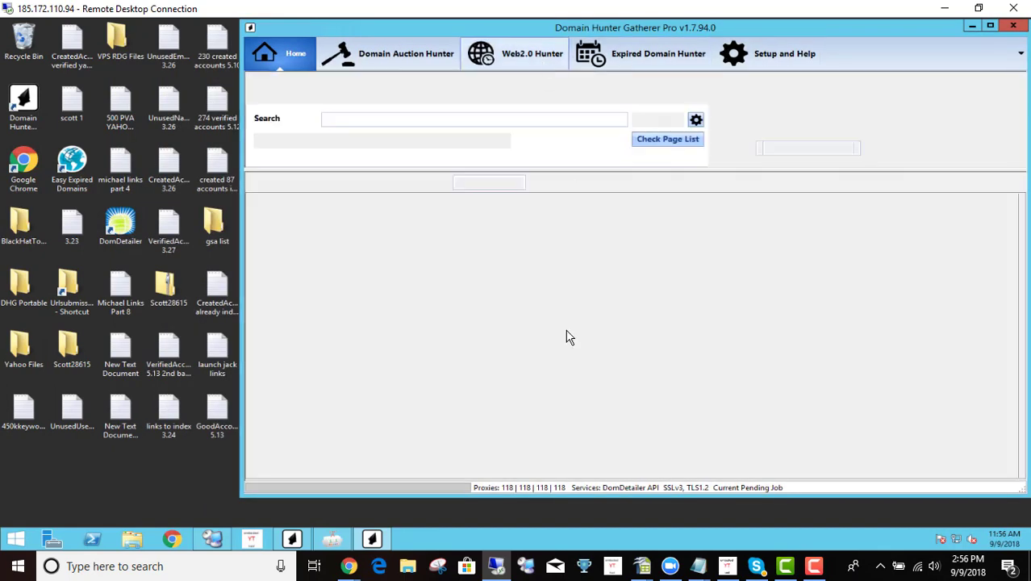
left_click(510, 90)
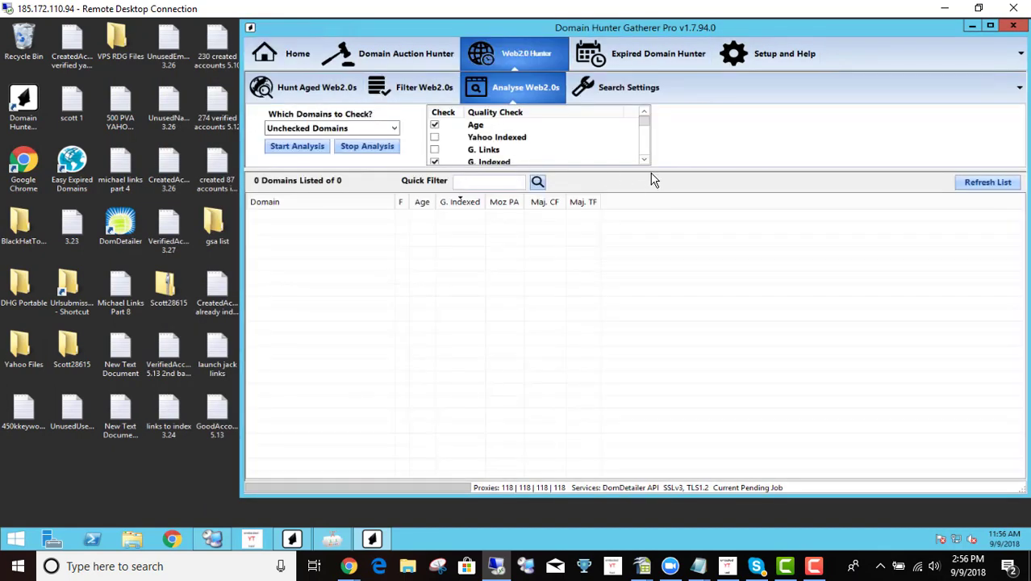
left_click_drag(654, 170, 647, 281)
mouse_move(646, 160)
left_mouse_down()
mouse_move(647, 196)
mouse_move(646, 155)
left_mouse_up()
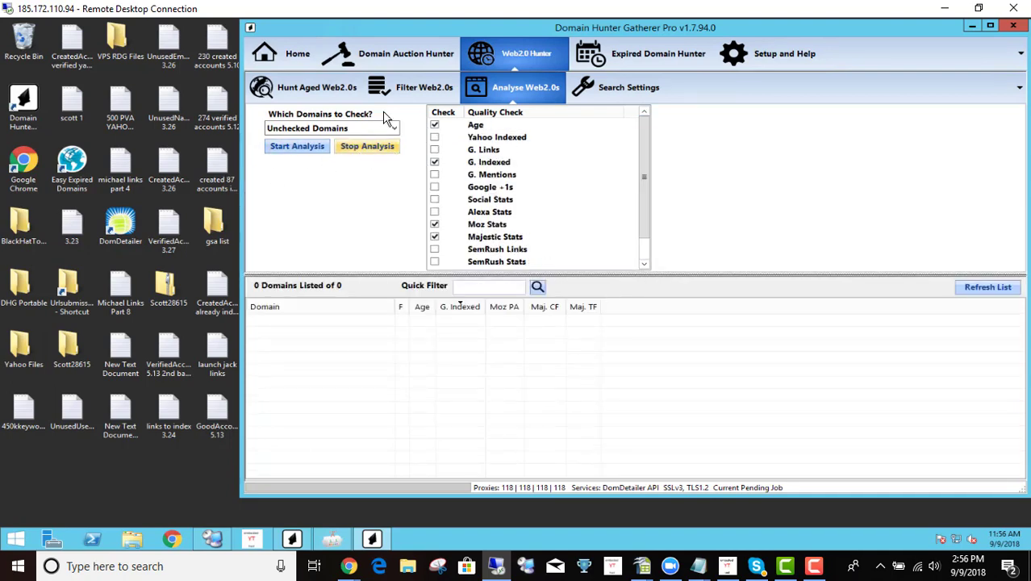
left_click(313, 89)
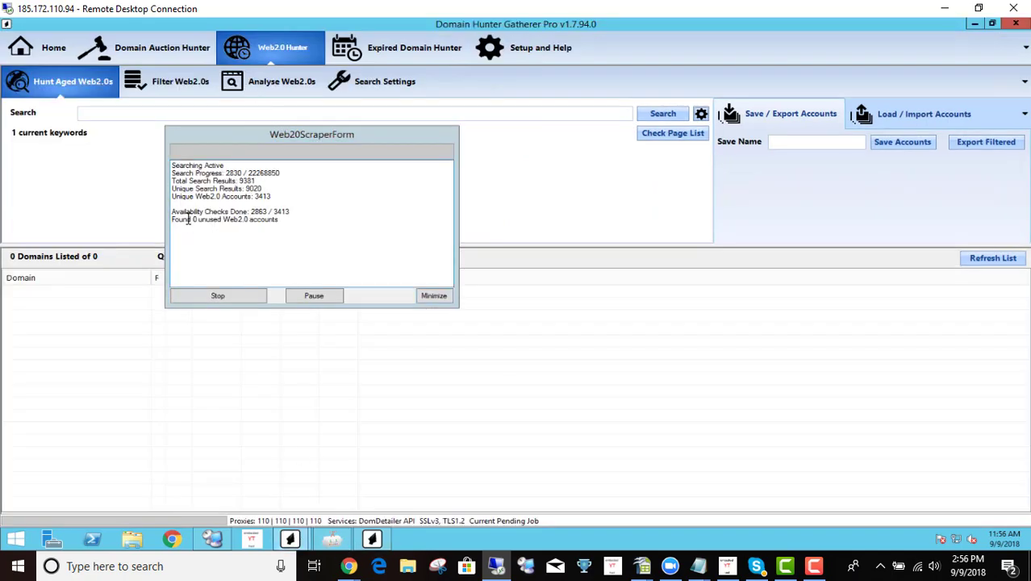
Check the running search for unused Web2.0 accounts, and switch to the second Domain Hunter Gatherer instance and maximize it.
left_click_drag(187, 219, 223, 220)
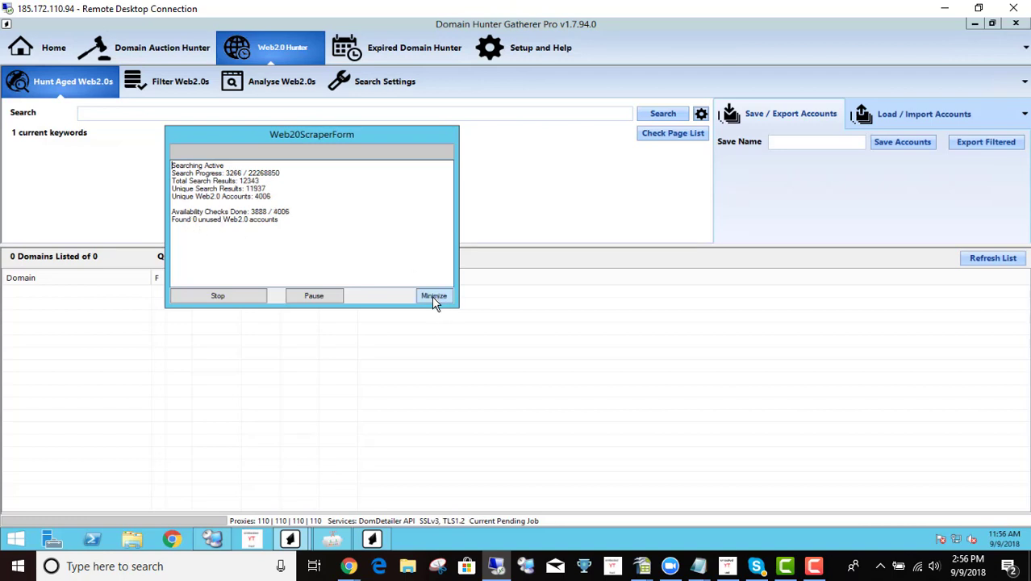
left_click(373, 539)
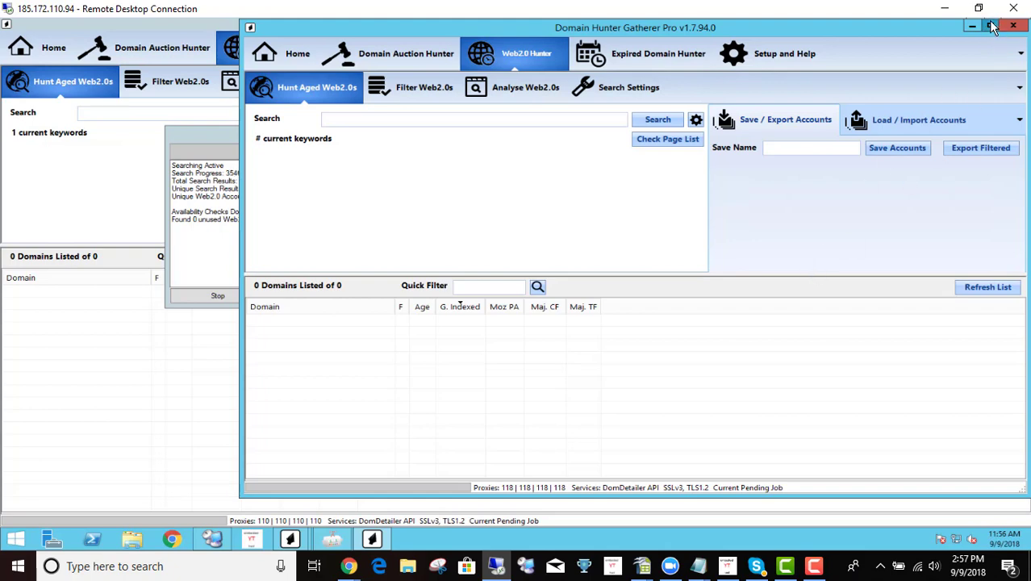
left_click(990, 26)
Start importing accounts from a .txt file and browse to the Users folder on Local Disk (C:).
left_click(900, 115)
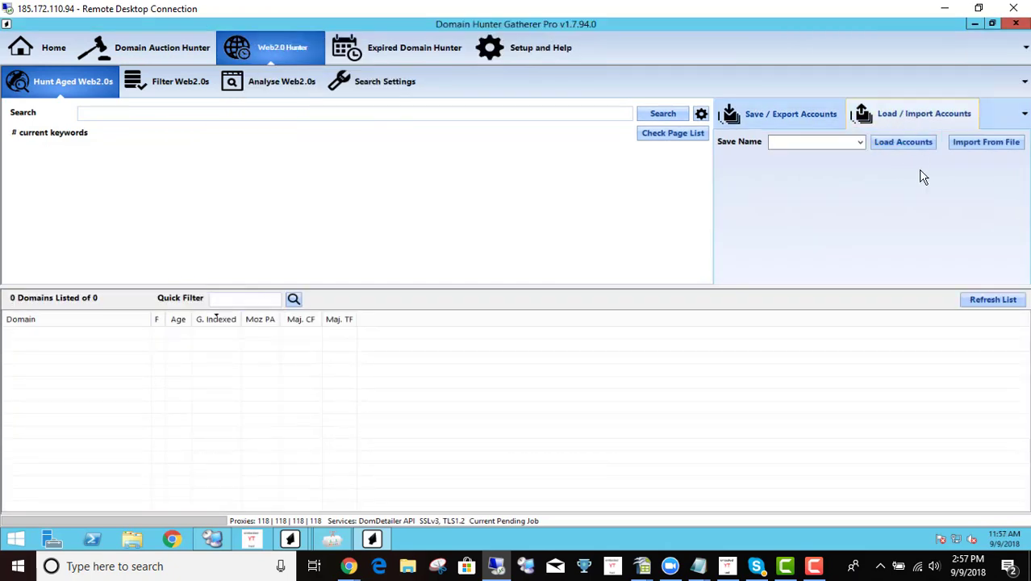
left_click(995, 142)
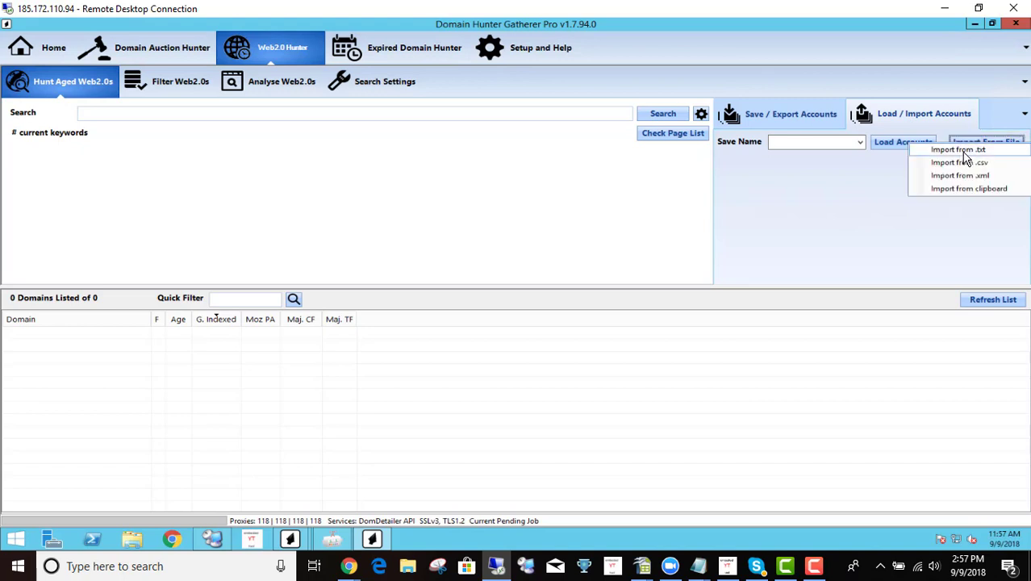
left_click(960, 150)
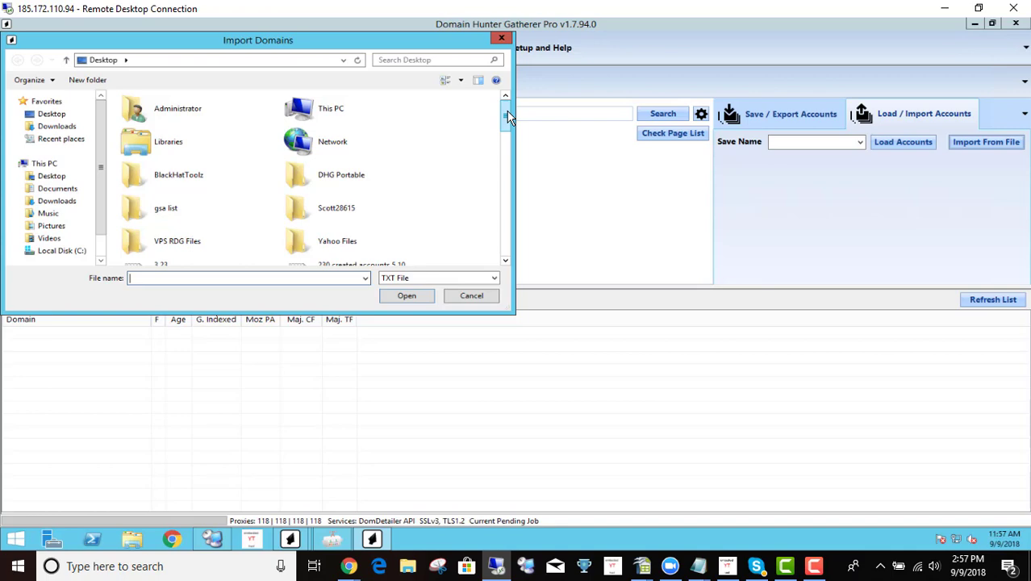
mouse_move(508, 117)
left_mouse_down()
mouse_move(505, 181)
mouse_move(503, 111)
left_mouse_up()
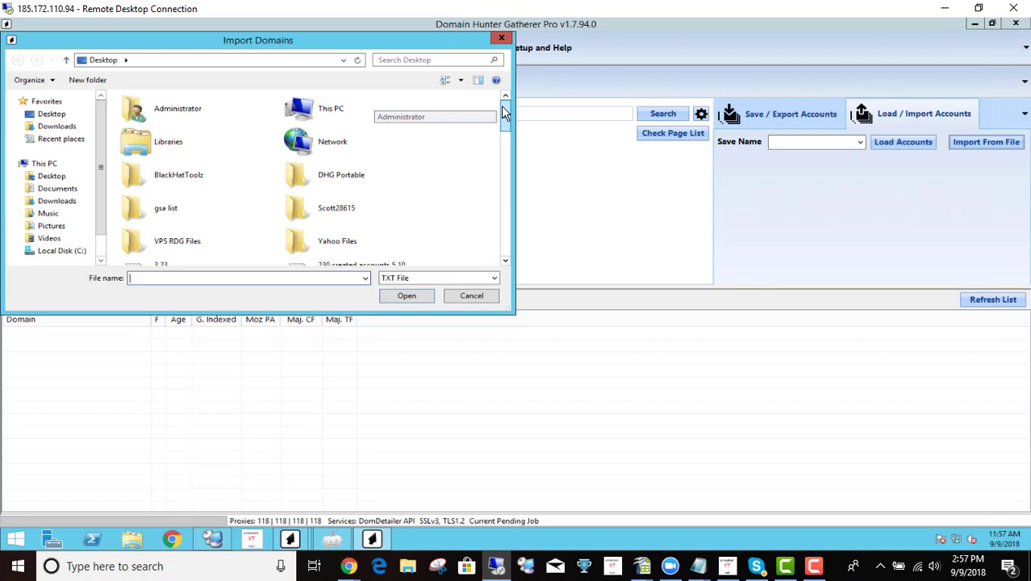
left_click(58, 252)
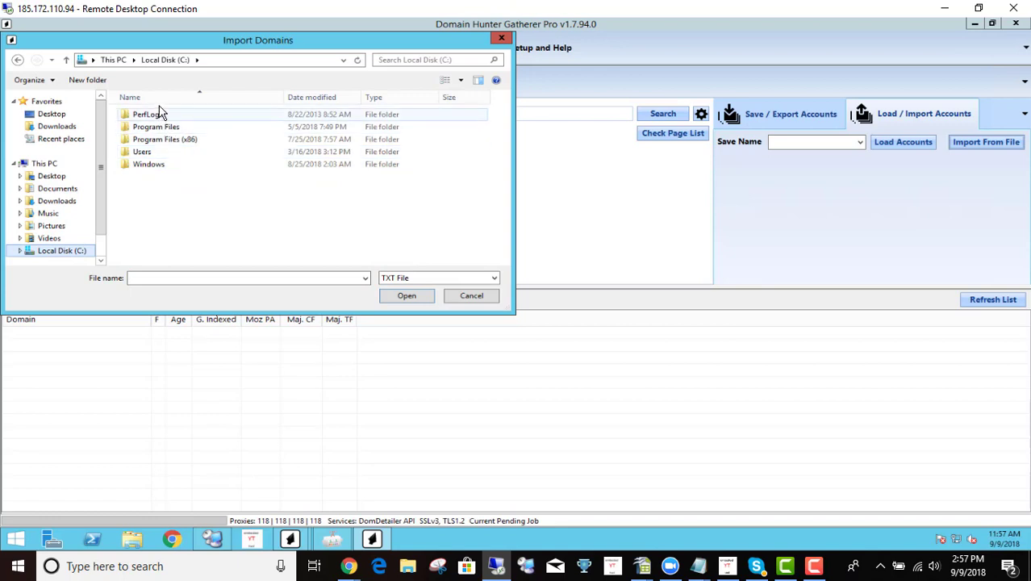
double_click(150, 155)
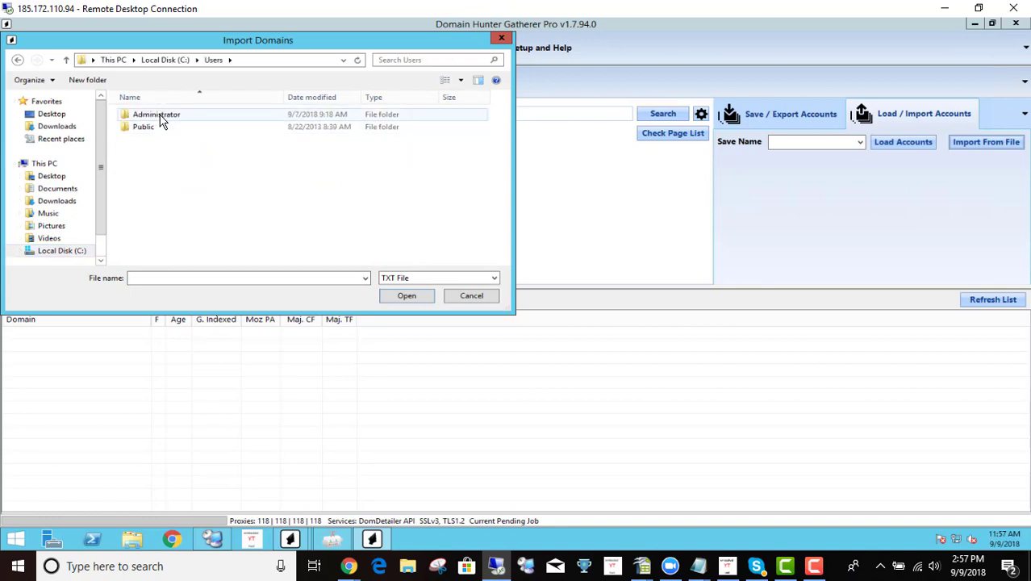
double_click(162, 117)
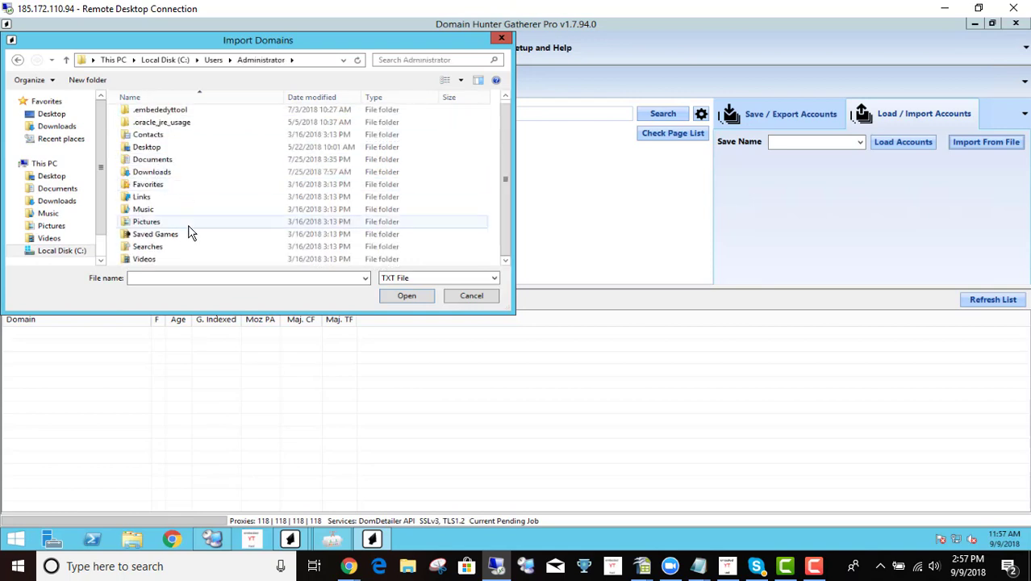
double_click(161, 164)
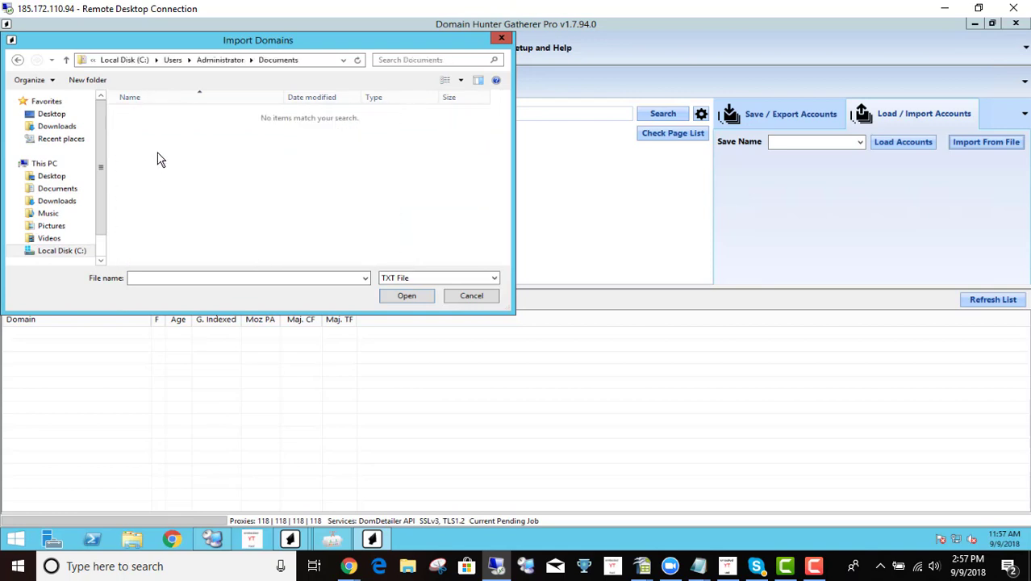
left_click(174, 60)
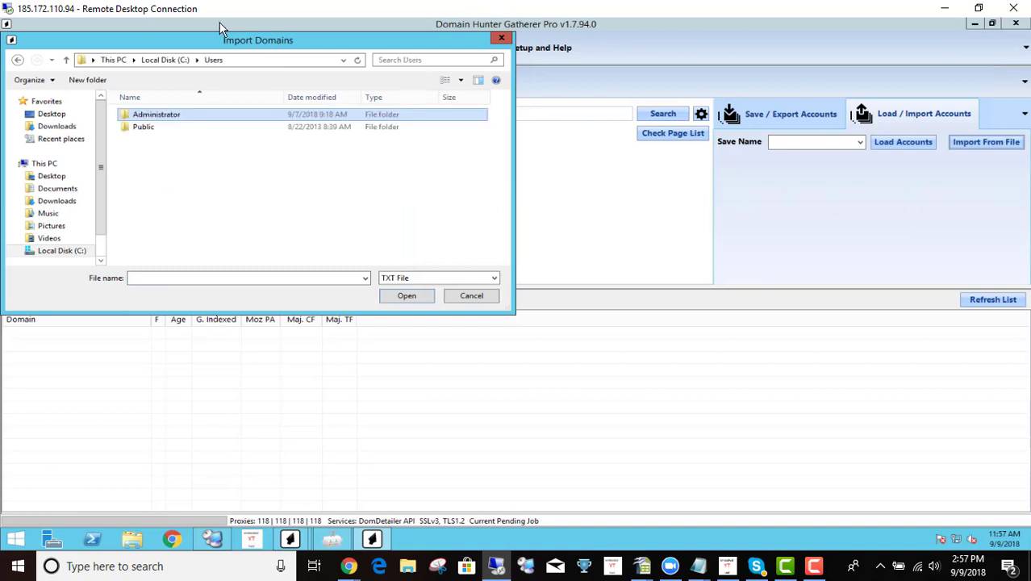
Import "Web20 1 2 step lyrics + 445377 keywords" from the Log folder under Public Documents, Domain Hunter Gatherer.
left_click(147, 129)
double_click(148, 131)
double_click(174, 116)
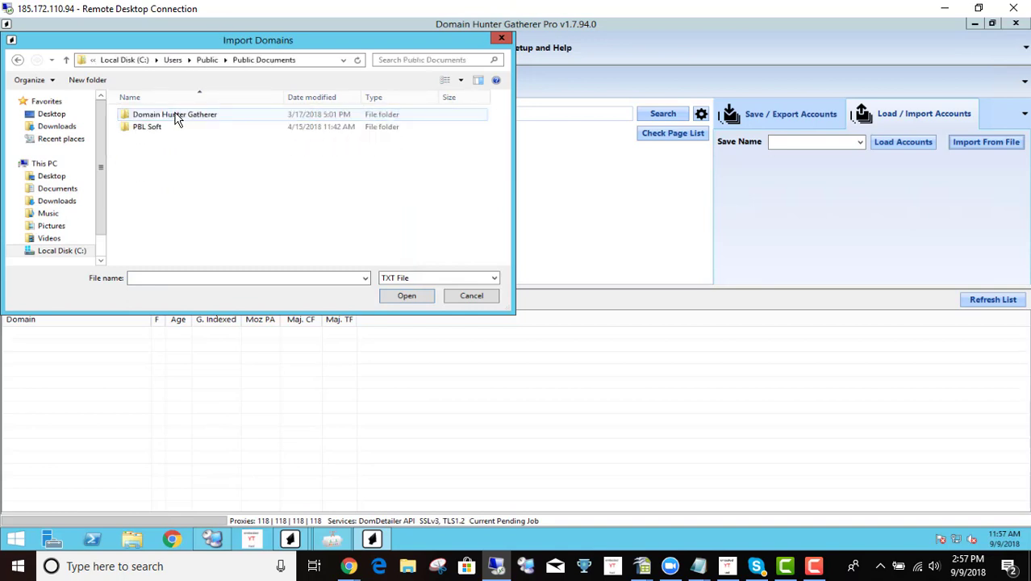
double_click(164, 121)
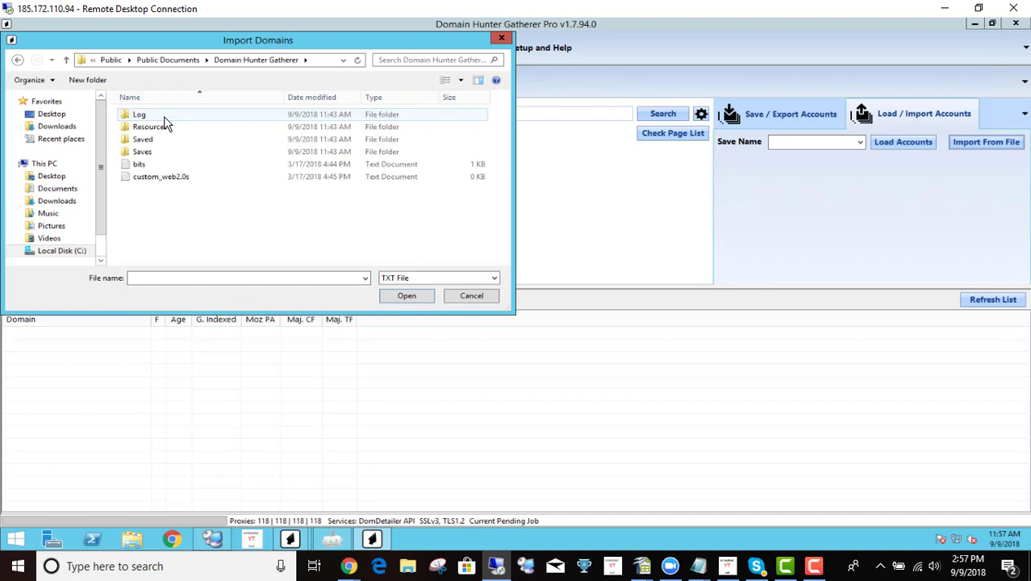
double_click(138, 119)
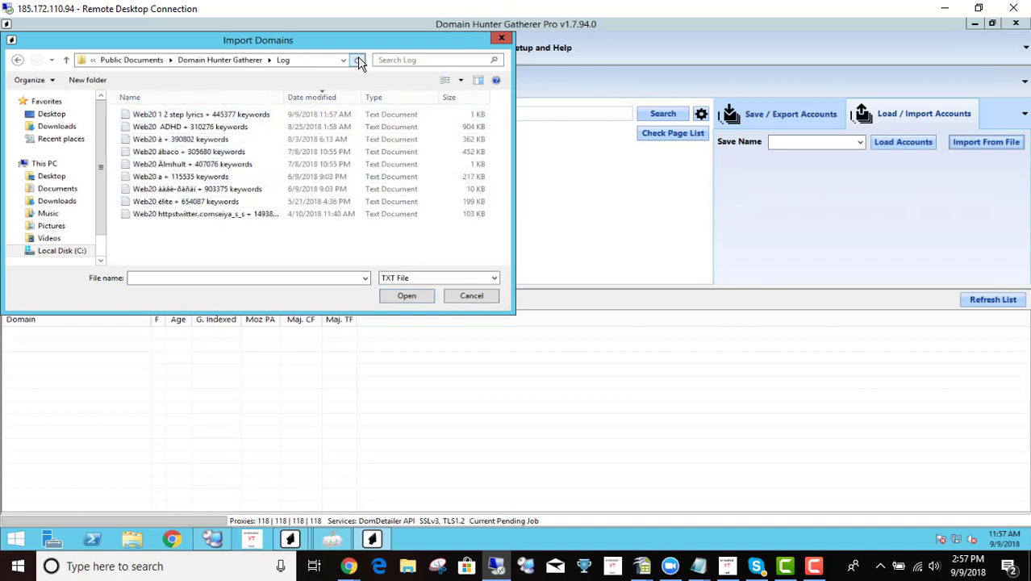
left_click(332, 116)
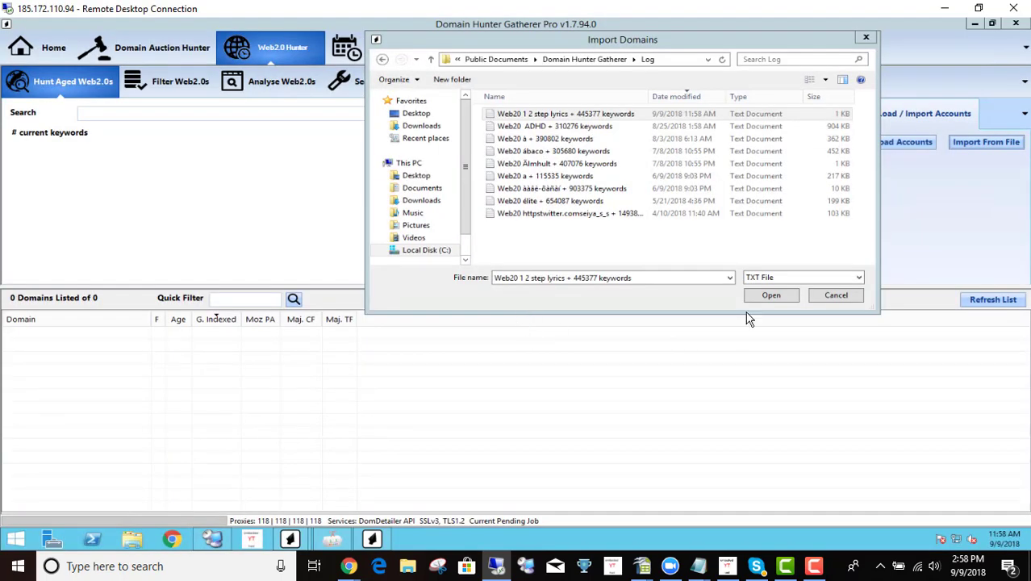
left_click(772, 298)
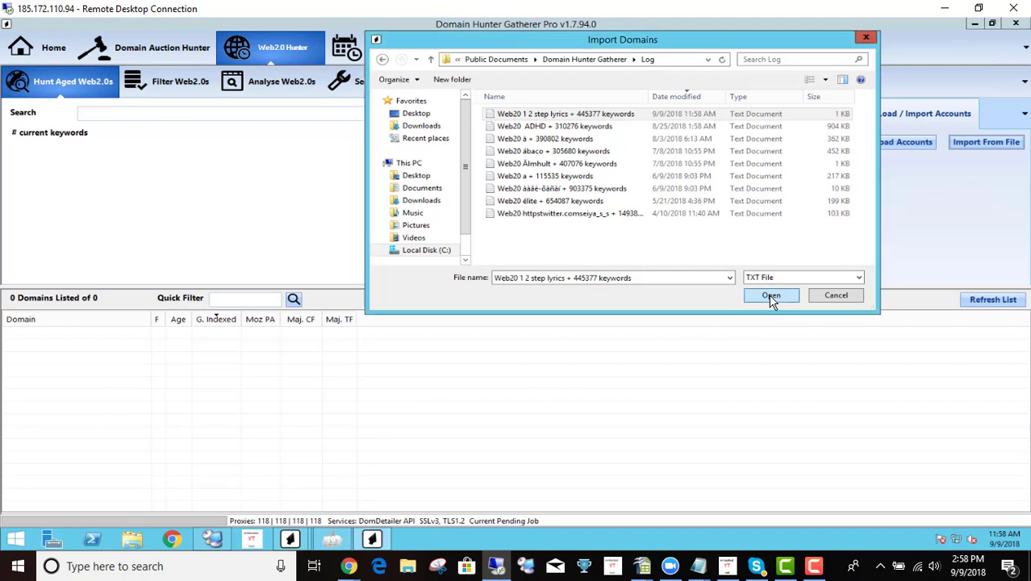
left_click(762, 299)
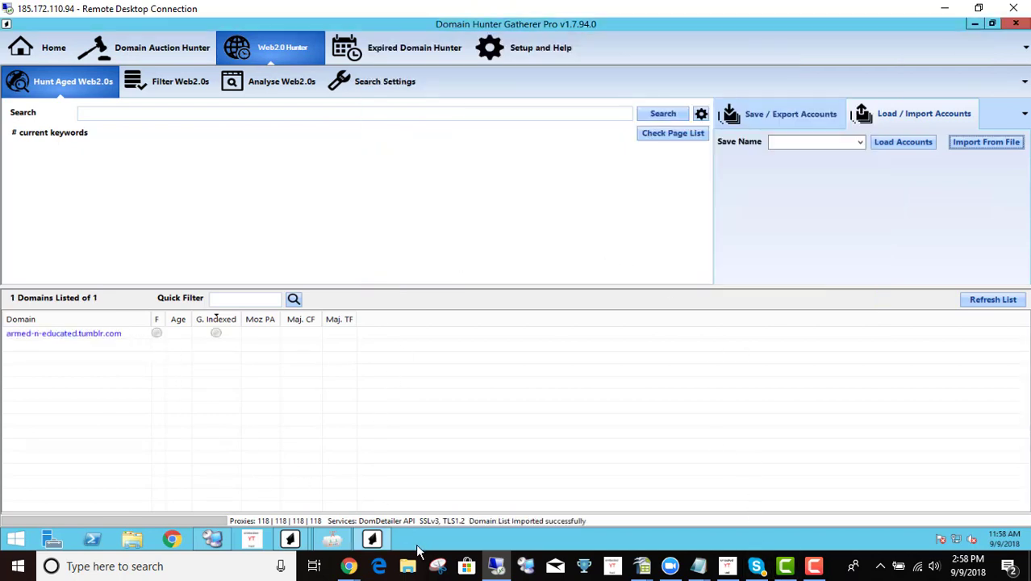
Return to the running Web2.0 search, check how many unused accounts it has found, and minimize its progress window.
left_click(288, 539)
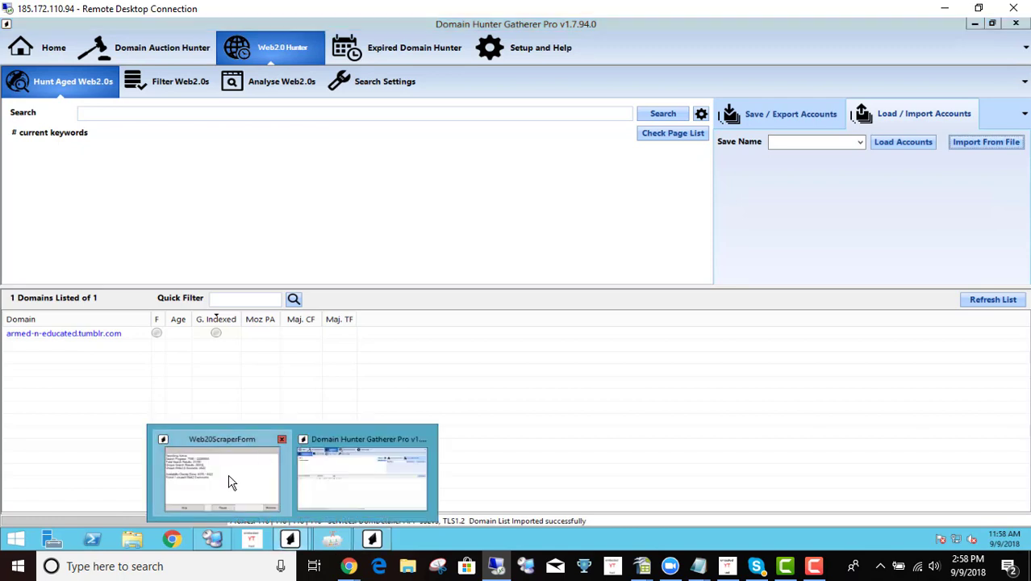
left_click(227, 472)
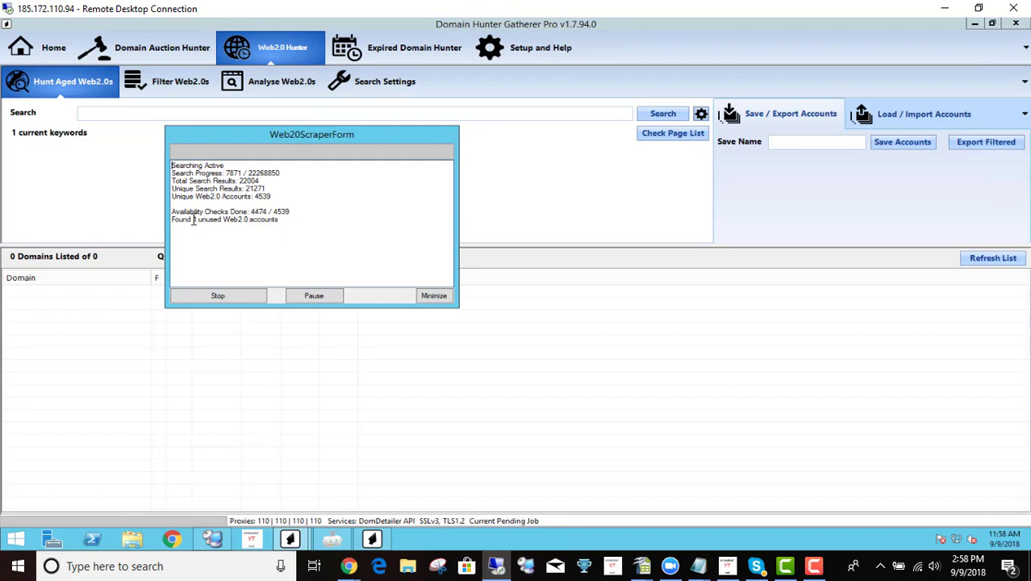
left_click_drag(194, 220, 233, 218)
left_click(374, 221)
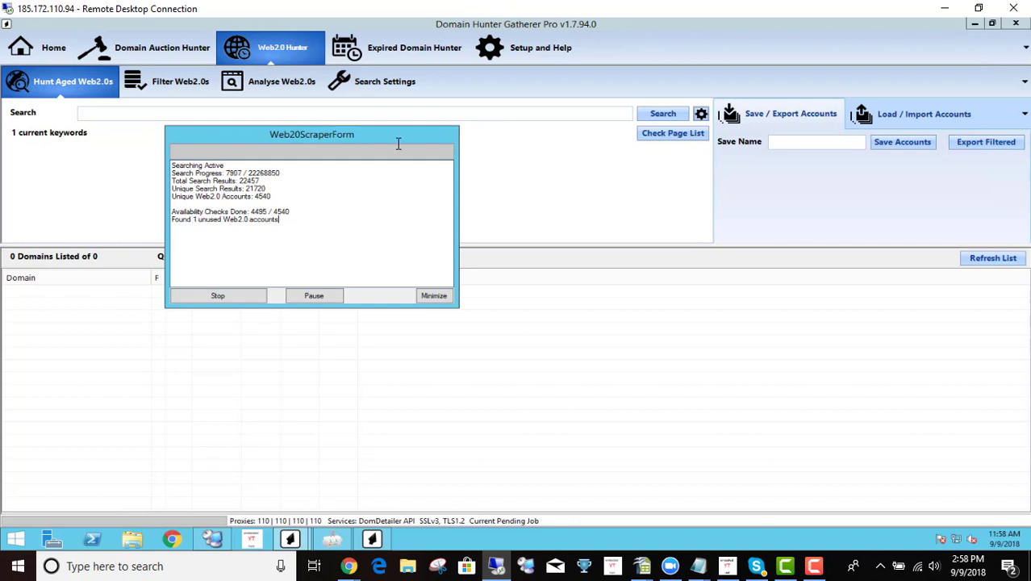
left_click(432, 294)
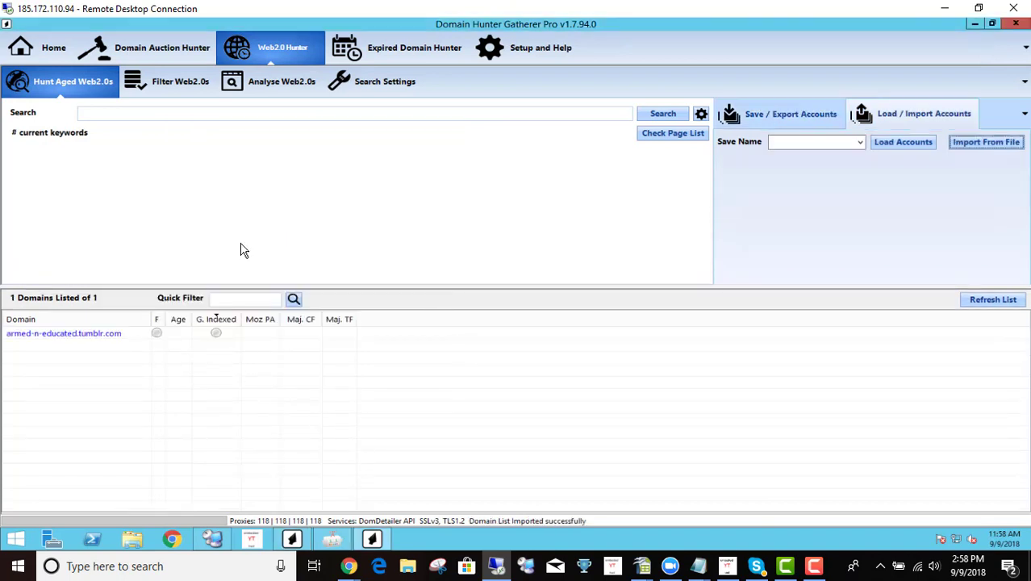
Analyse the unchecked imported domains for Age, G. Indexed, Moz Stats and Majestic Stats, and widen the G. Indexed column.
left_click(285, 87)
left_click(53, 140)
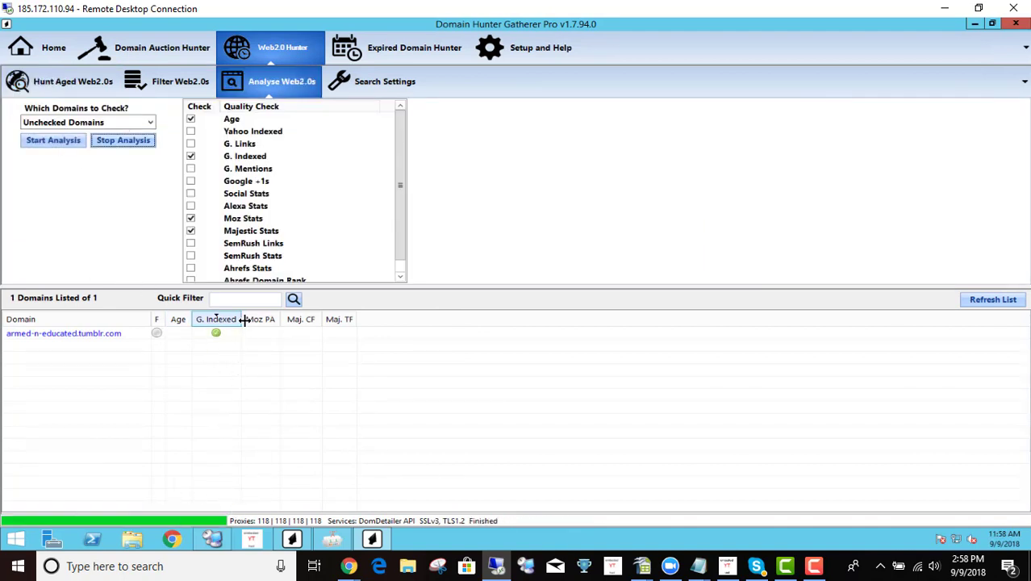
left_click_drag(243, 319, 269, 320)
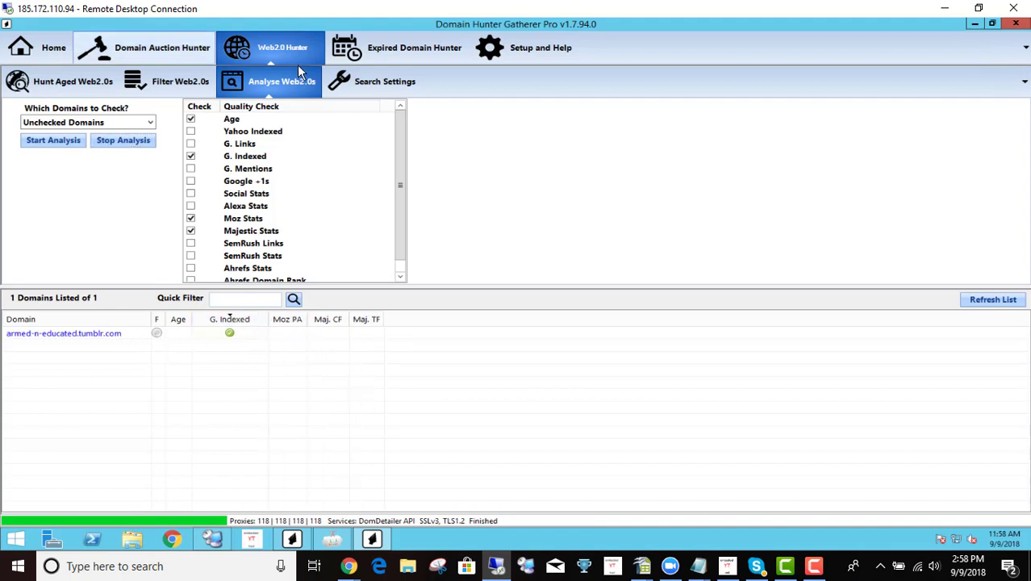
Disable the non-Pro API option for Dom Detailer, apply and save the settings, and restart the analysis of unchecked Web2.0 domains.
left_click(540, 48)
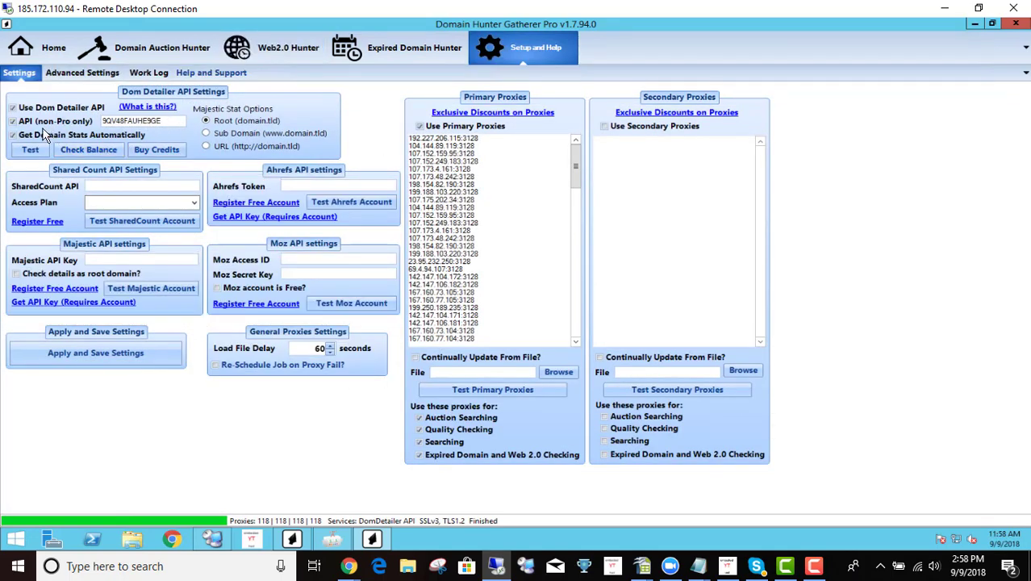
left_click(13, 121)
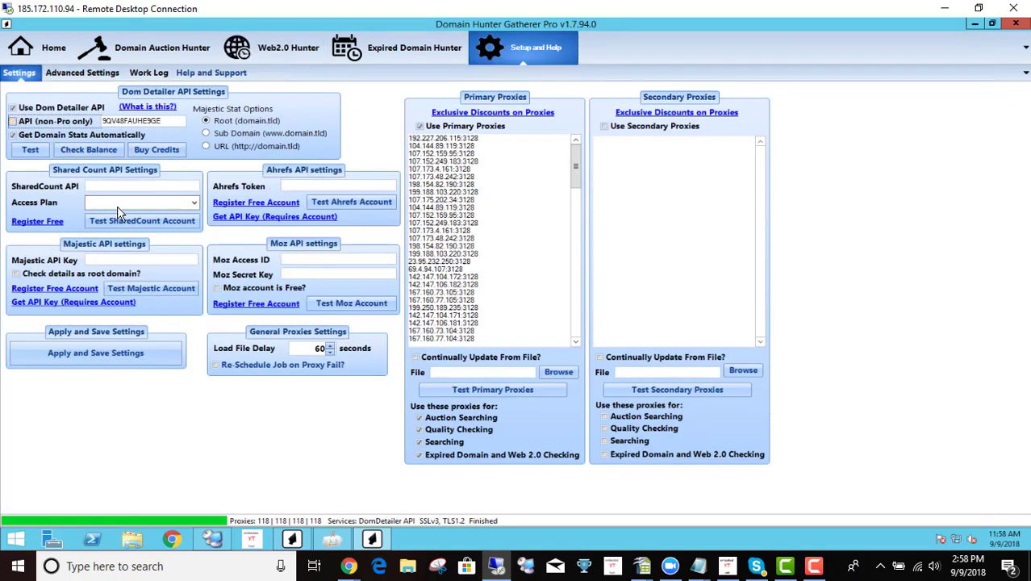
left_click(157, 345)
left_click(292, 48)
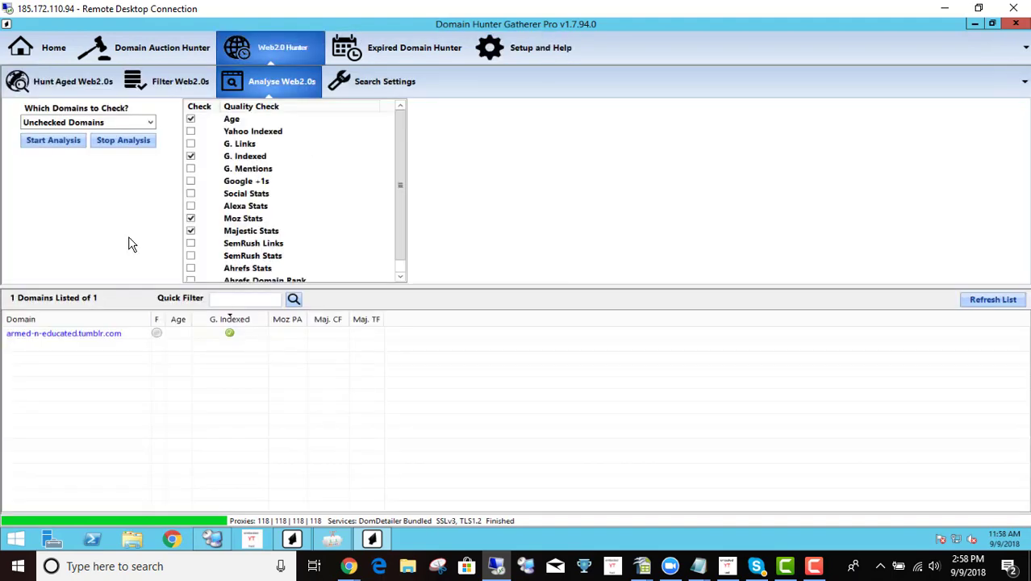
left_click(58, 139)
left_click(414, 51)
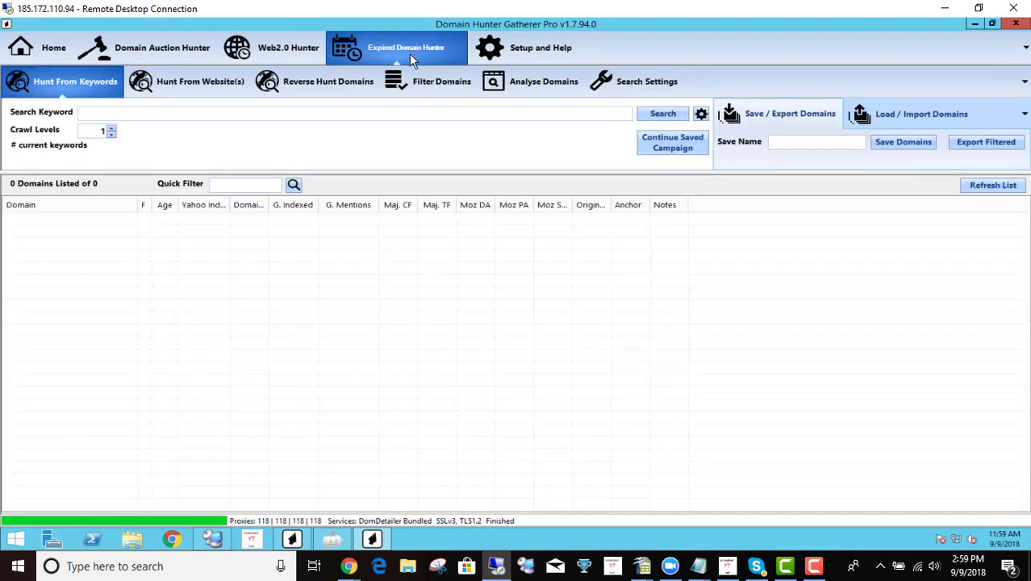
left_click(272, 49)
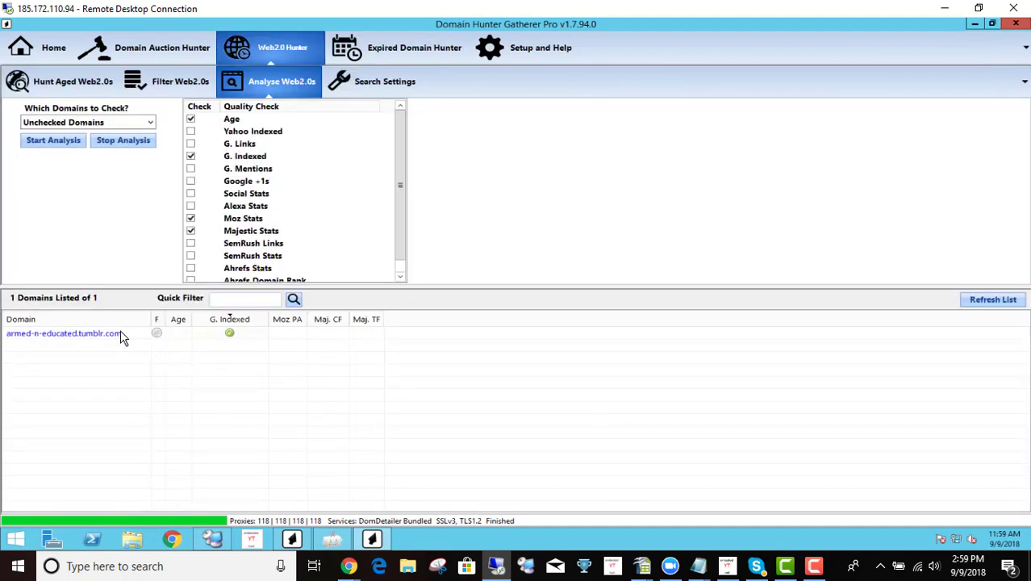
Open armed-n-educated.tumblr.com from the domain list in the browser and copy its address.
left_click(90, 335)
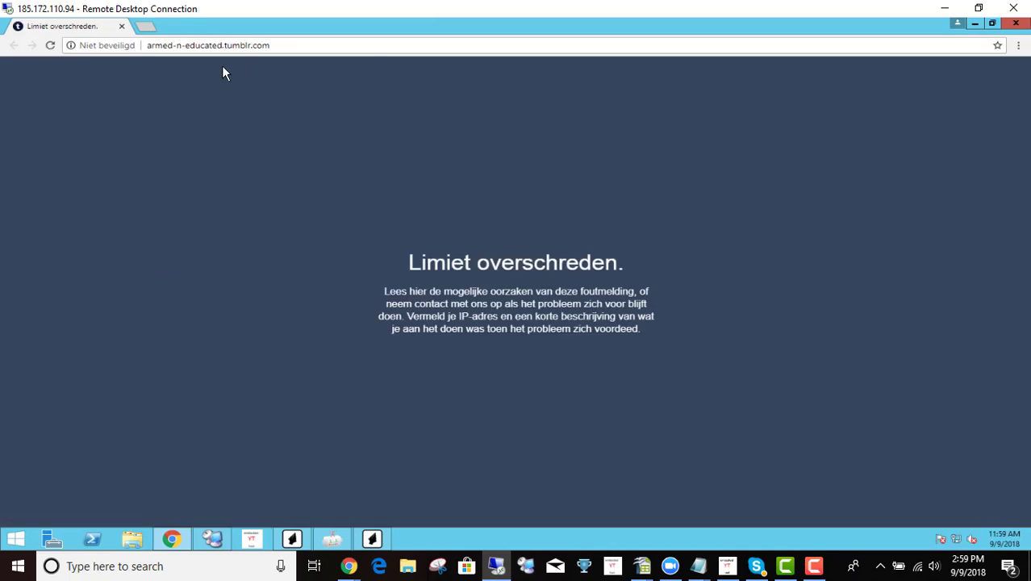
left_click(213, 46)
key("ctrl+c")
right_click(205, 41)
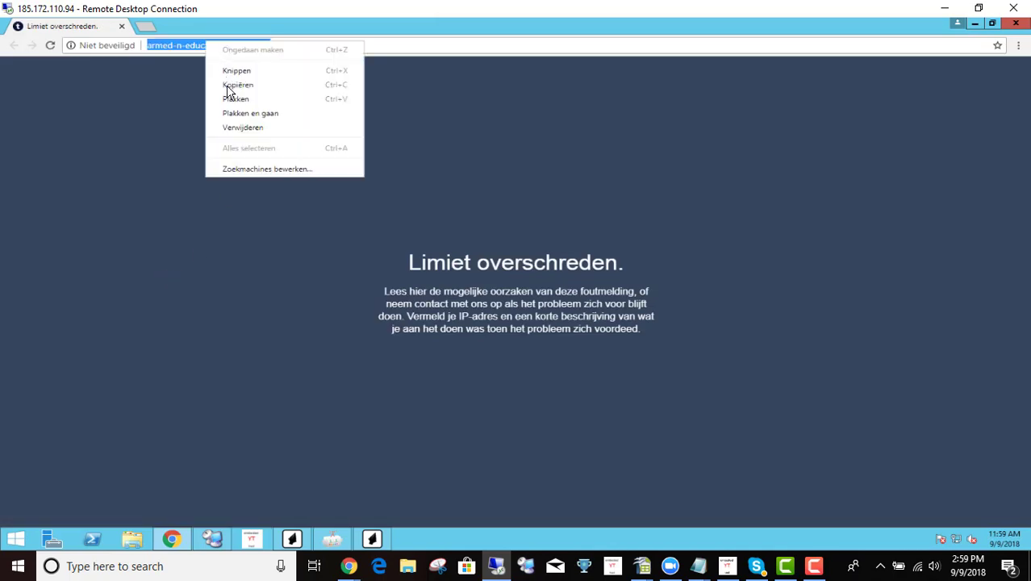
left_click(236, 84)
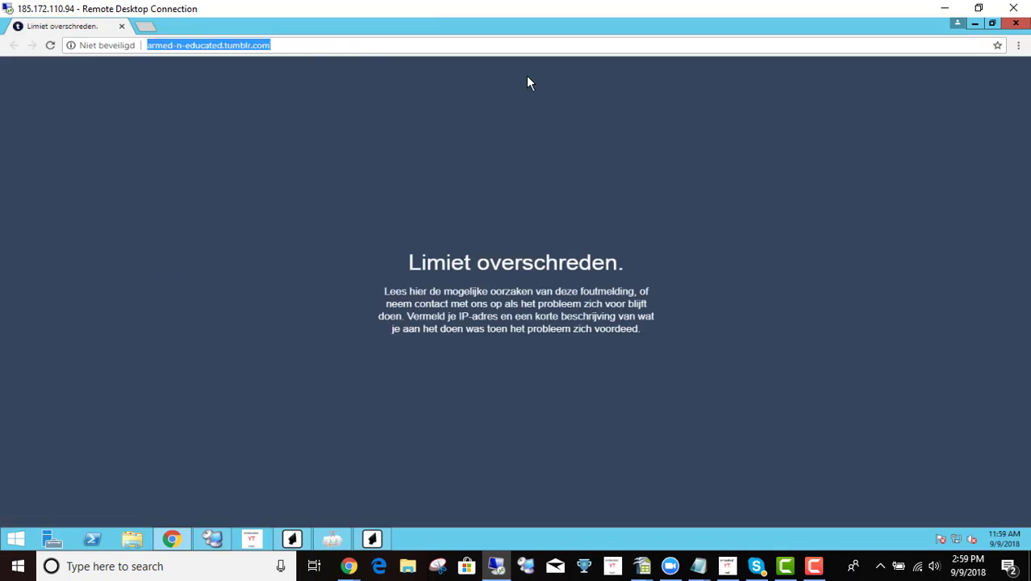
Switch to Majestic in the local Chrome browser and look up the copied Tumblr address in the Fresh Index.
left_click(944, 9)
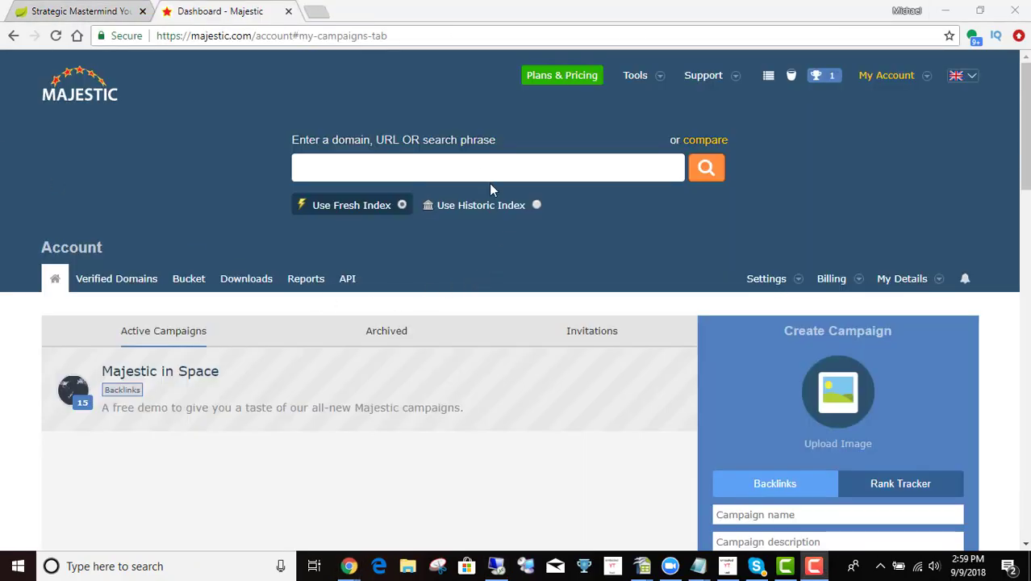
left_click(477, 168)
key("ctrl+v")
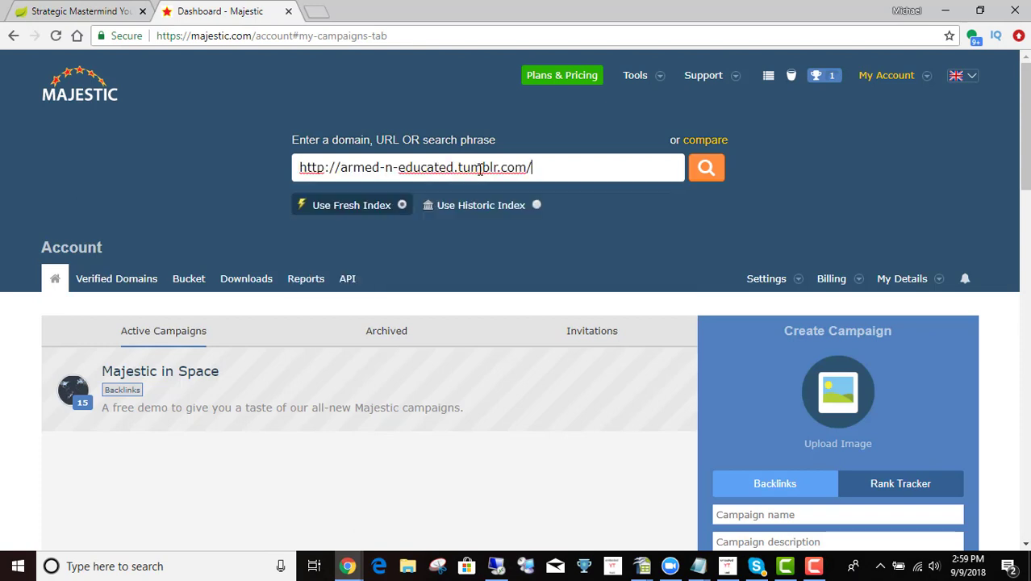
left_click(709, 175)
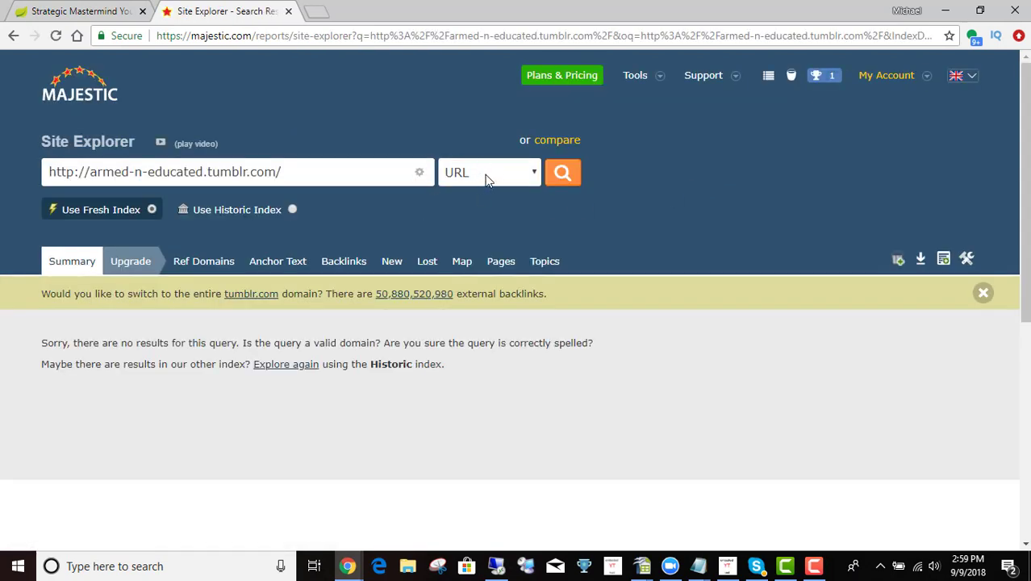
Set the Site Explorer scope to Path (URL*) and examine the Tumblr account's backlinks, referring domains, Trust Flow and Citation Flow.
left_click(488, 175)
left_click(477, 227)
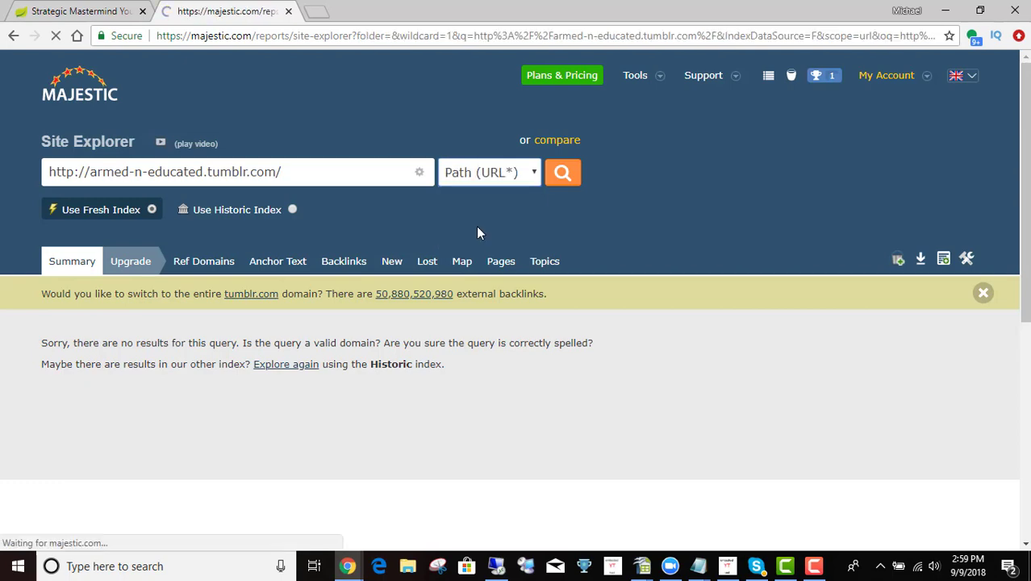
scroll(867, 391, "down", 3)
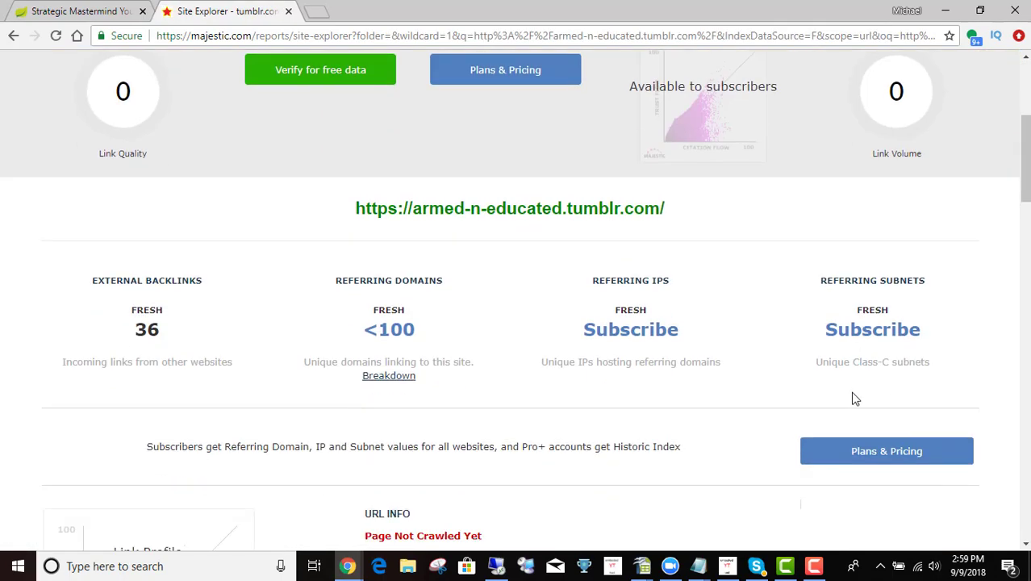
scroll(728, 353, "down", 5)
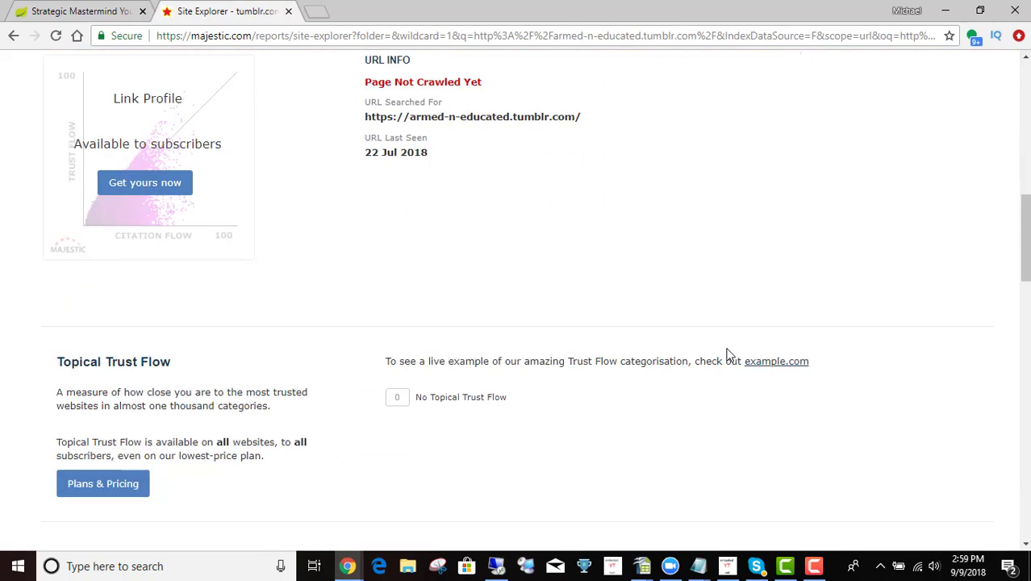
scroll(701, 358, "up", 4)
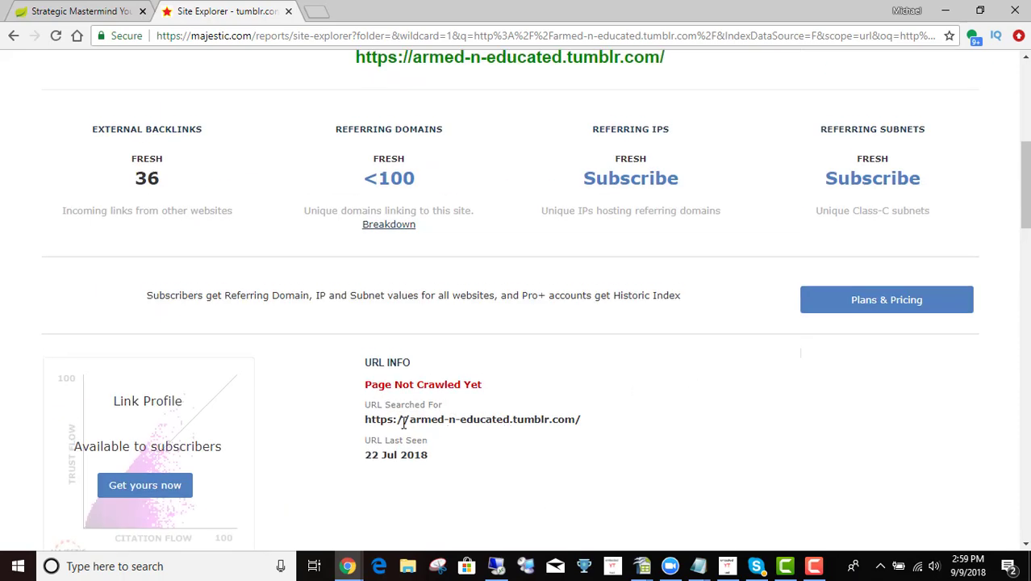
scroll(452, 427, "up", 5)
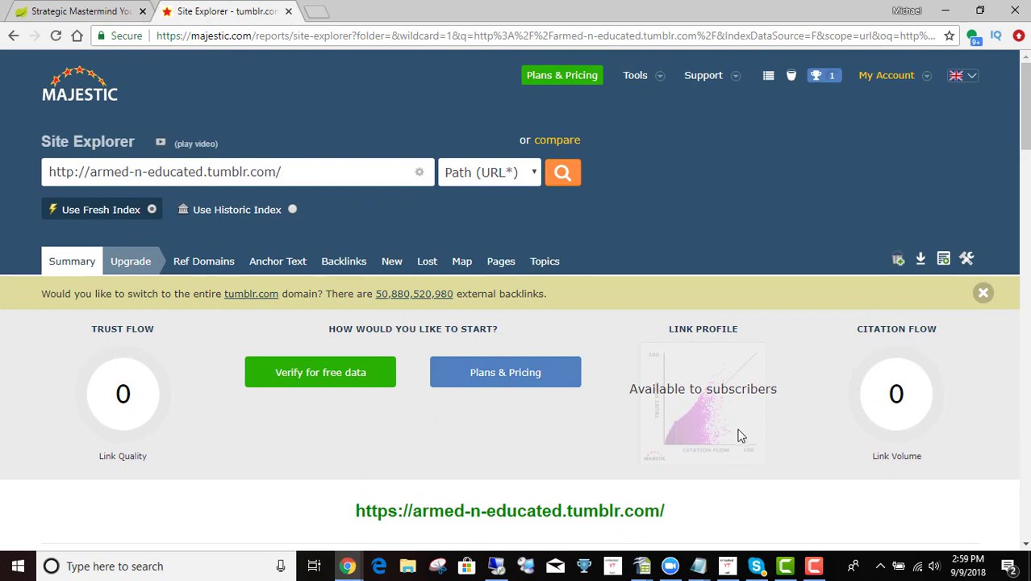
Return to the remote desktop session, display it full screen and close the browser showing the Tumblr page.
left_click(87, 11)
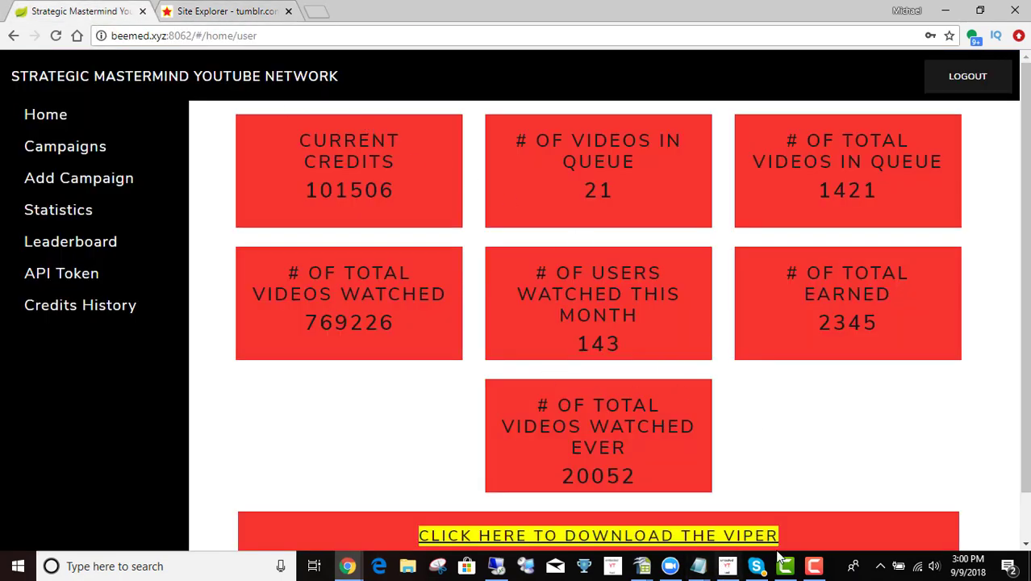
left_click(505, 568)
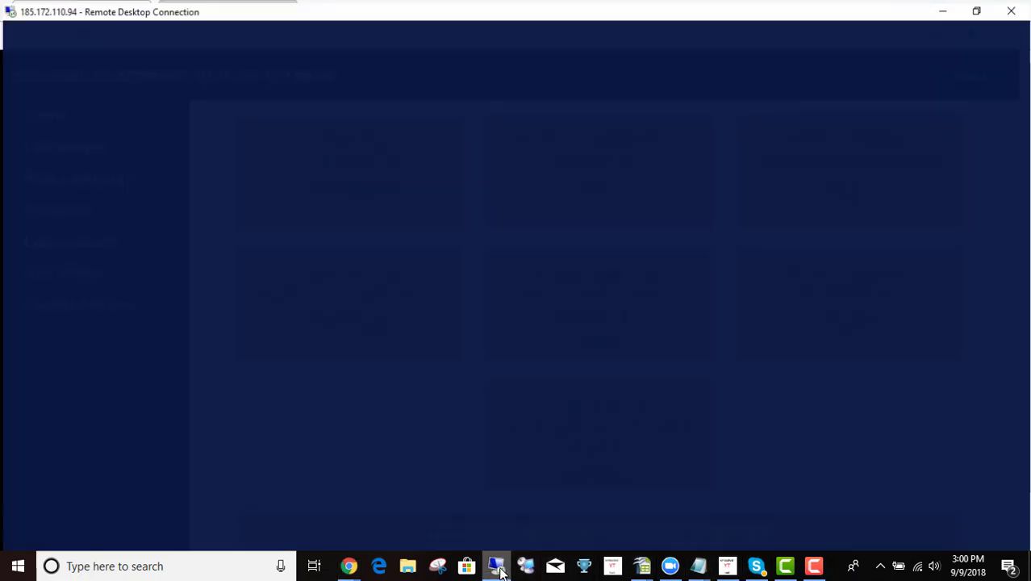
left_click(978, 8)
left_click(966, 10)
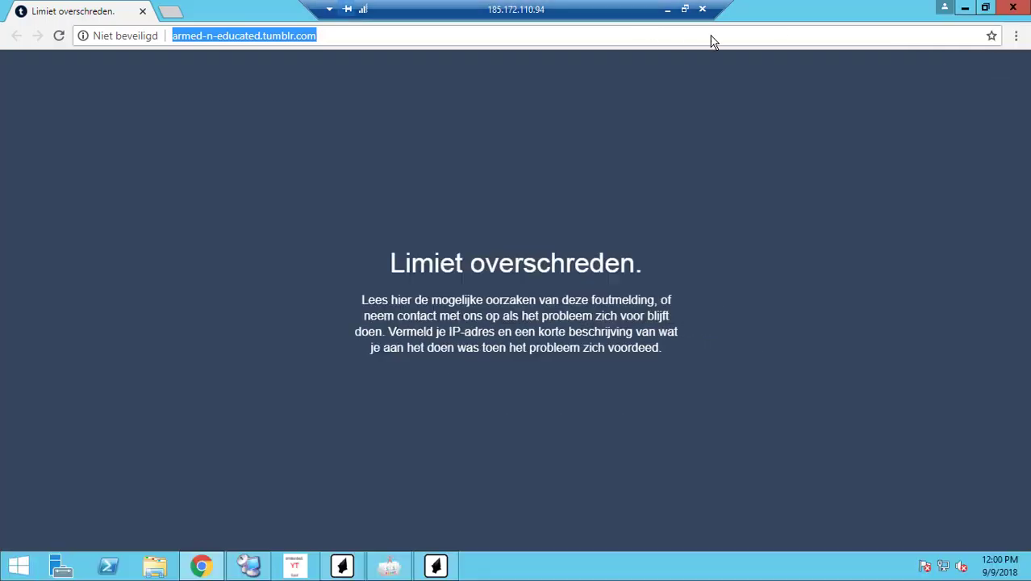
left_click(1013, 7)
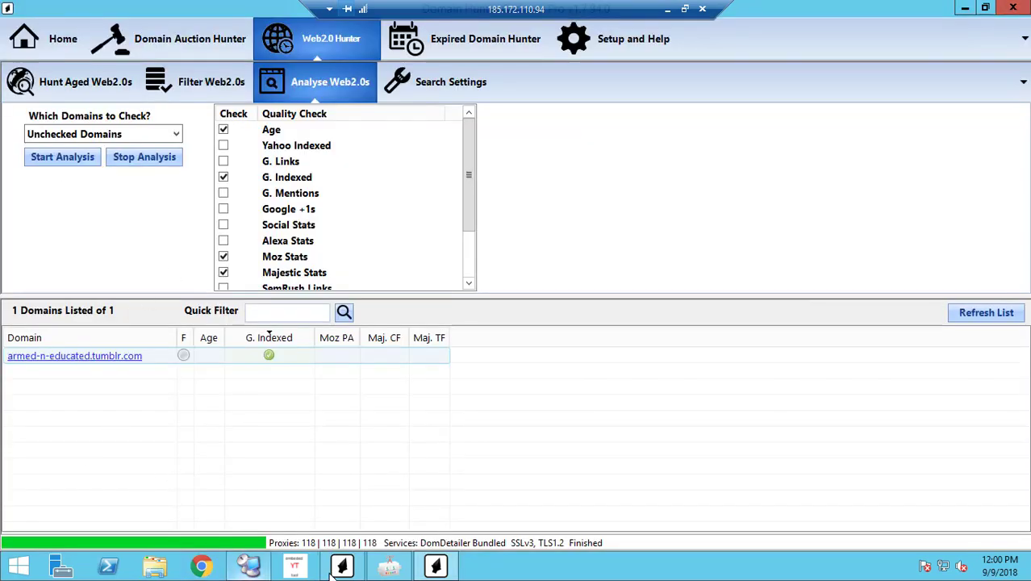
Check the running Web2.0 search for unused accounts, minimize its progress window and go back to the second instance.
left_click(435, 564)
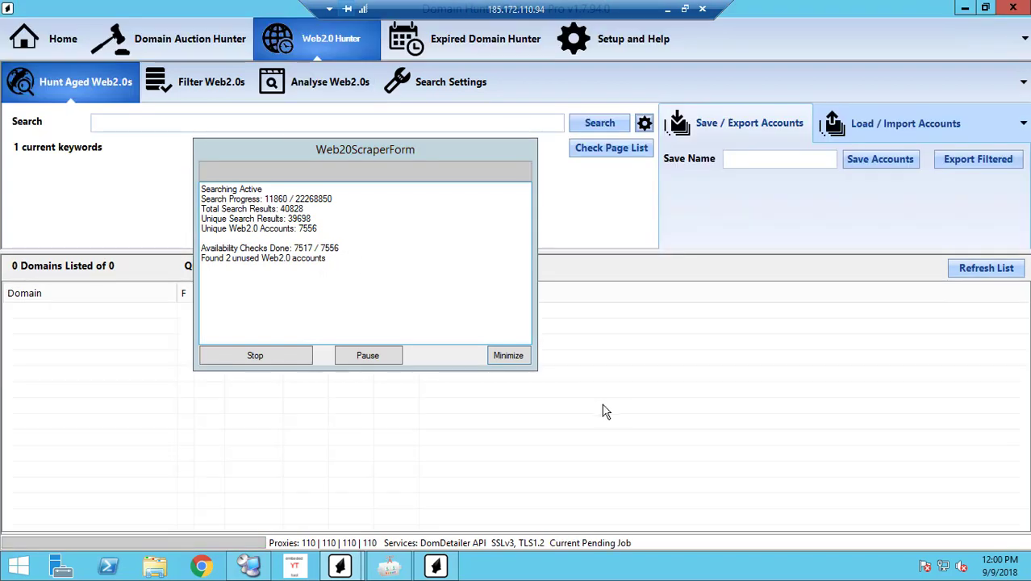
left_click(508, 355)
left_click(439, 567)
left_click(439, 567)
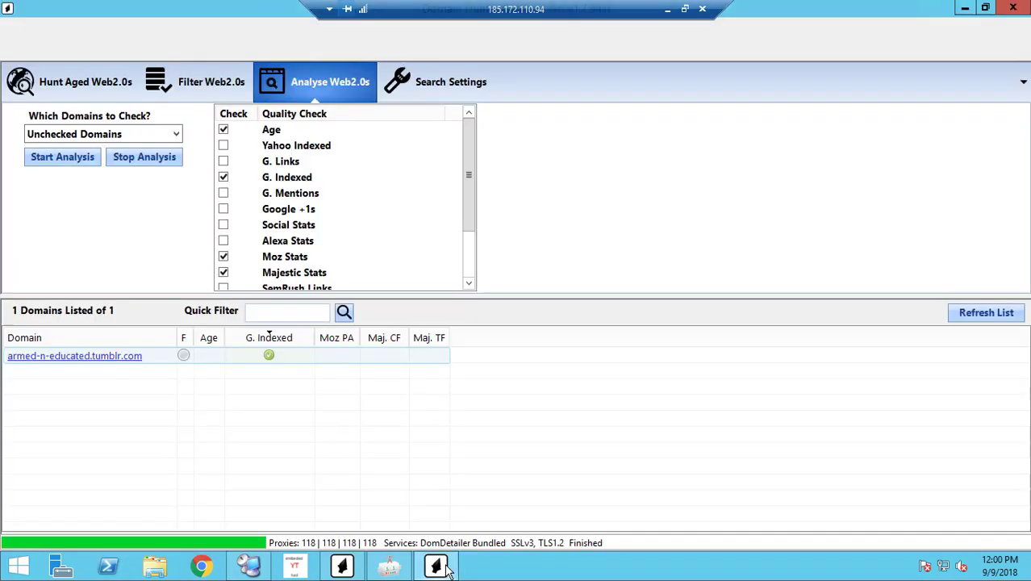
Import "Web20 1 2 step lyrics + 445377 keywords" from the Log folder again, adding its accounts to the existing domains.
left_click(81, 83)
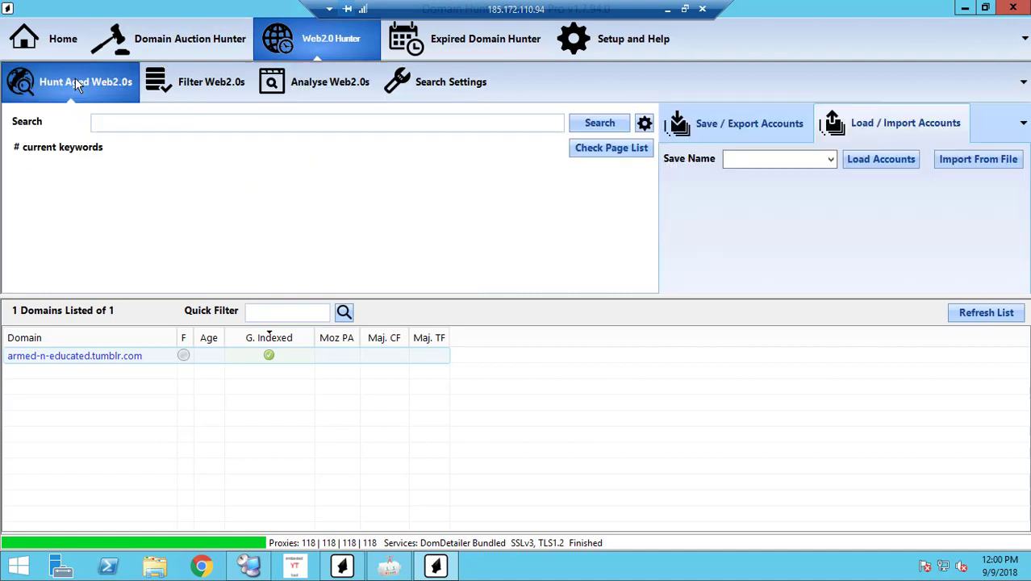
left_click(956, 158)
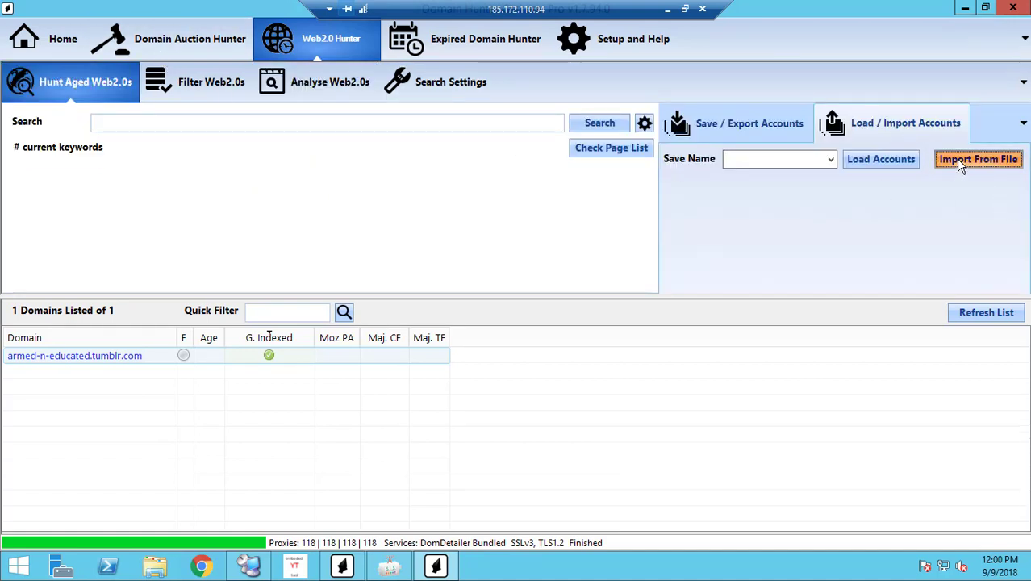
left_click(945, 169)
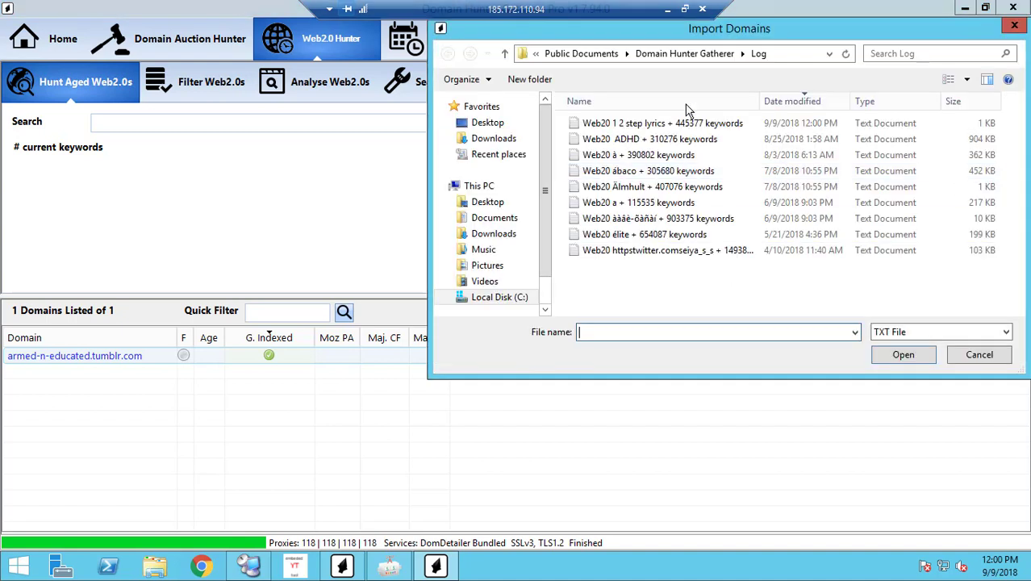
left_click(766, 123)
left_click(903, 356)
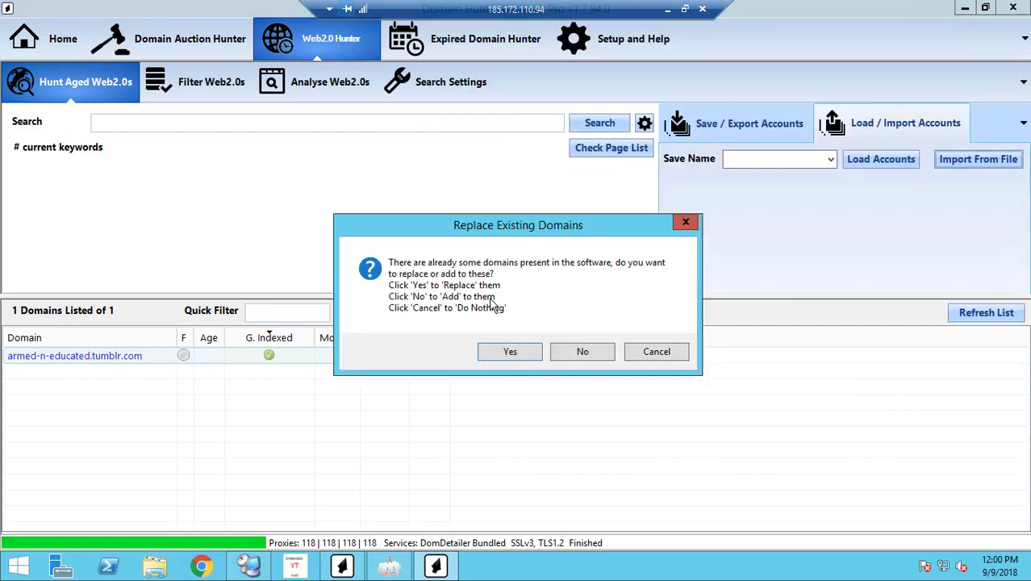
left_click(602, 355)
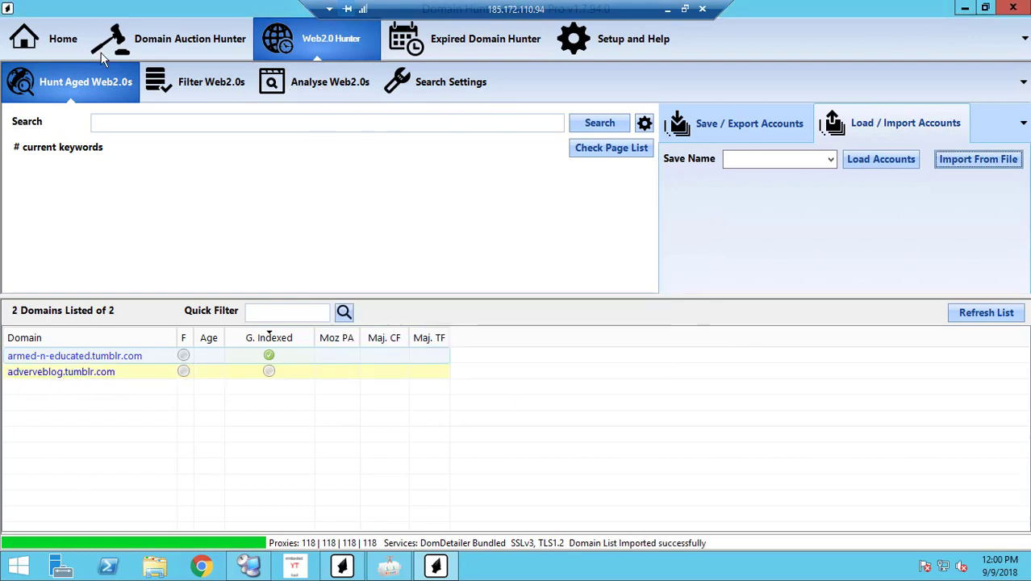
Analyse the unchecked domains for Age, G. Indexed, Moz Stats and Majestic Stats, and go back to Hunt Aged Web2.0s.
left_click(320, 85)
left_click(75, 158)
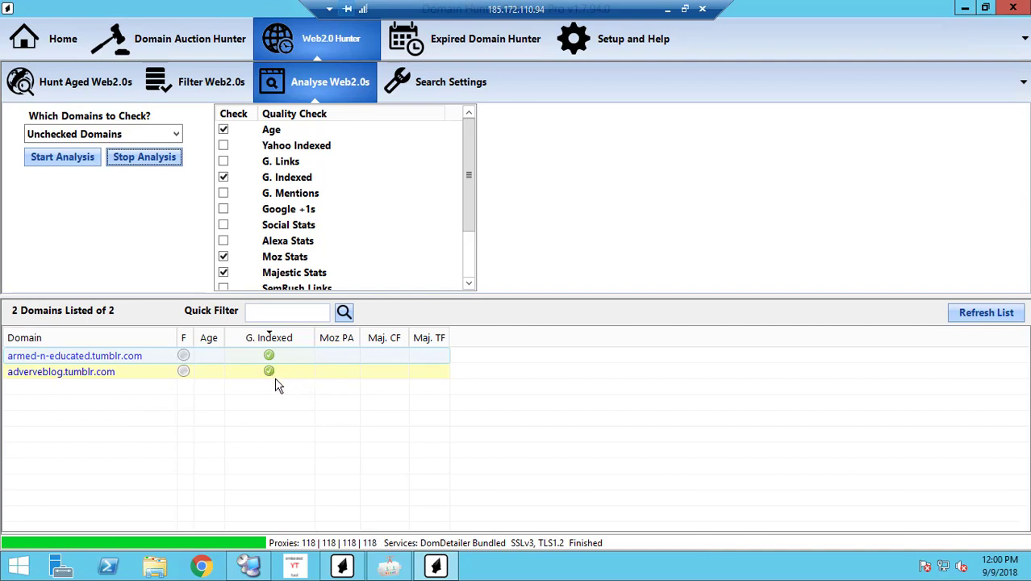
left_click(68, 89)
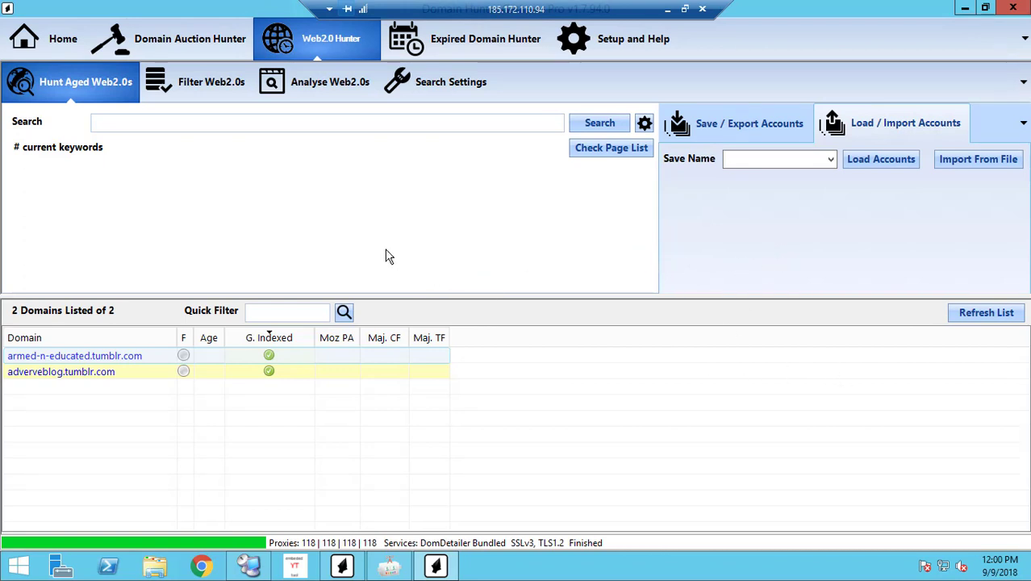
Minimize the second instance and bring up the running search's progress to check its unused account count.
left_click(963, 10)
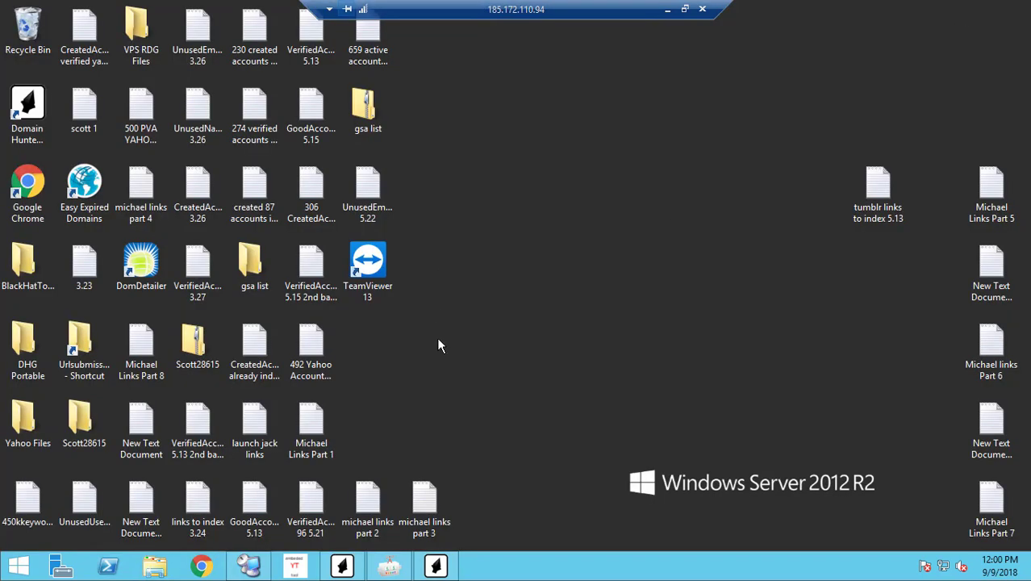
left_click(342, 566)
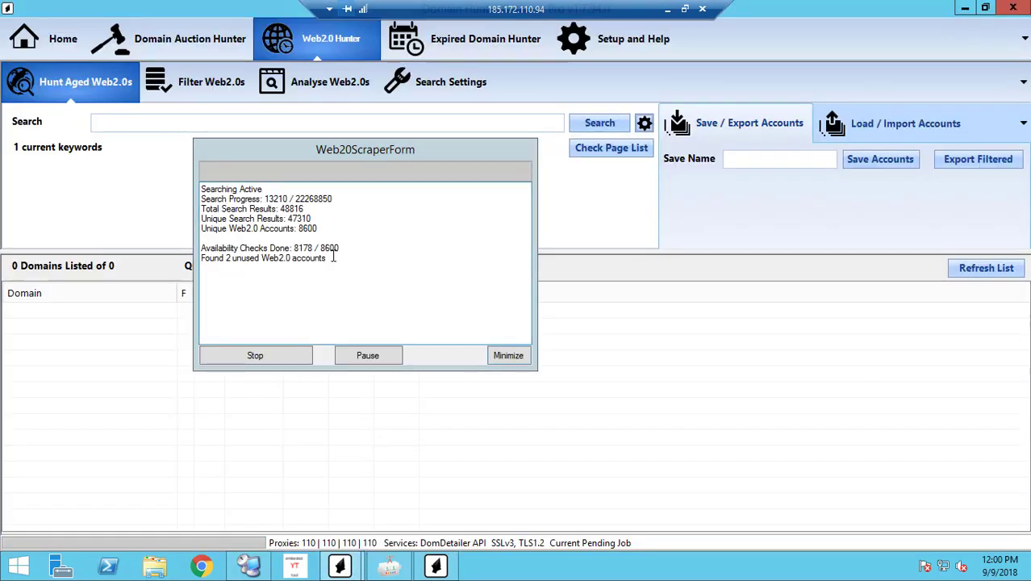